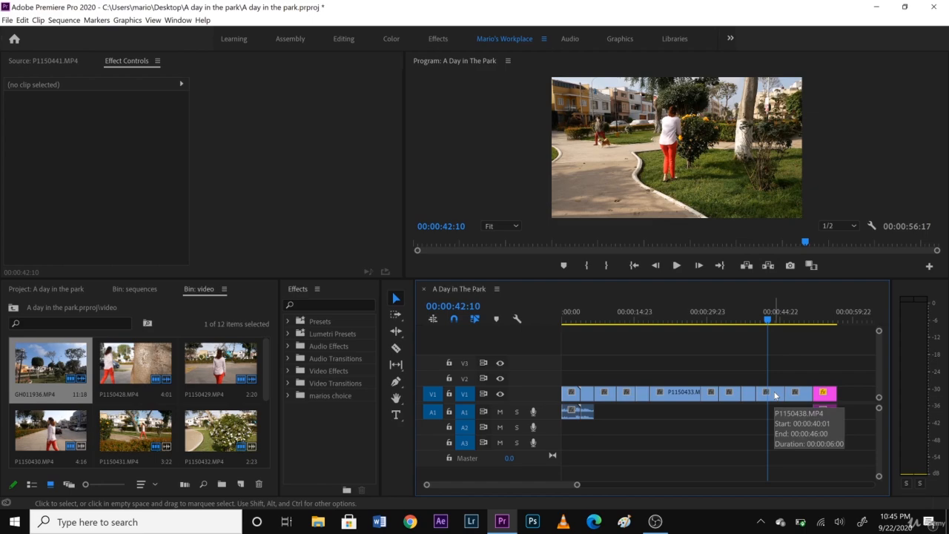
Step: Find the Warp Stabilizer video effect by searching for "warp" and apply it to clip P1150438.MP4 on track V1
{"action": "left_click", "coordinate": [775, 394]}
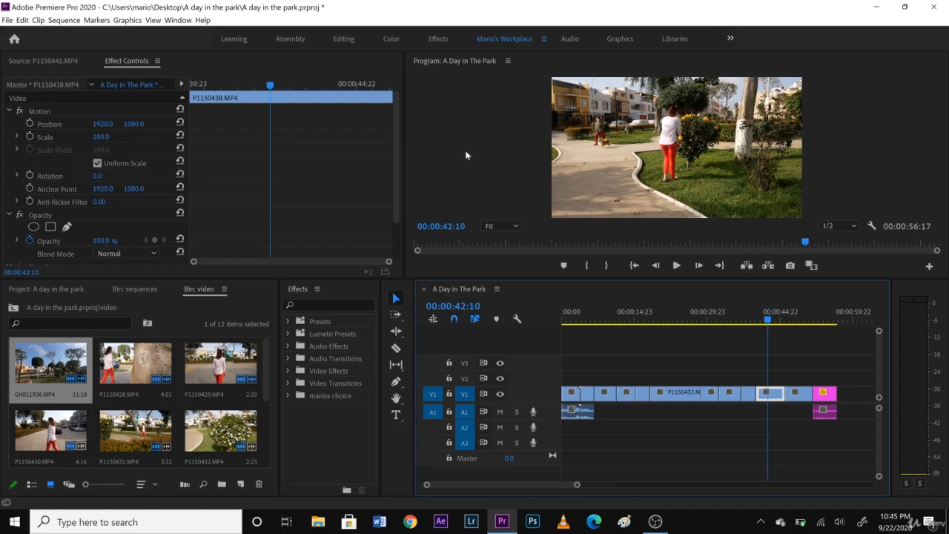
{"action": "mouse_move", "coordinate": [395, 149]}
{"action": "left_mouse_down"}
{"action": "mouse_move", "coordinate": [400, 204]}
{"action": "mouse_move", "coordinate": [397, 152]}
{"action": "left_mouse_up"}
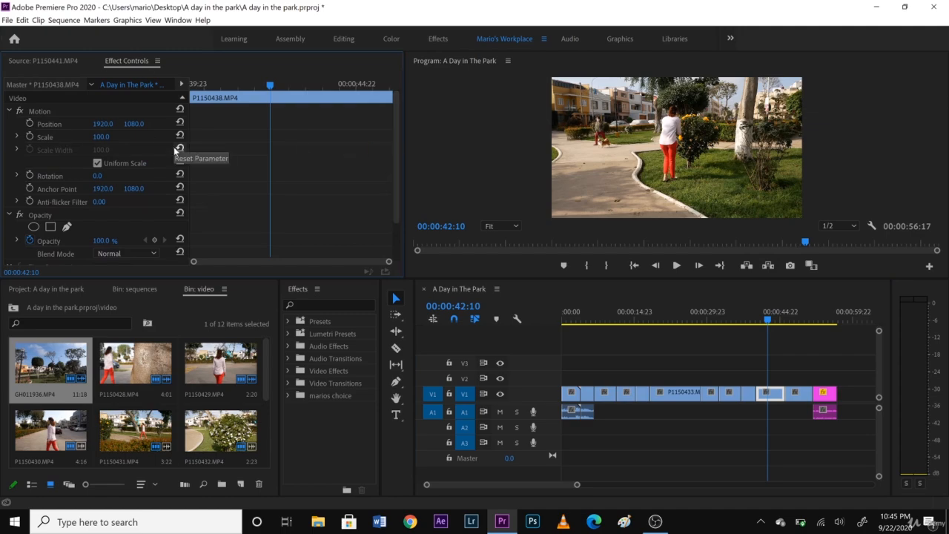
{"action": "left_click", "coordinate": [778, 394]}
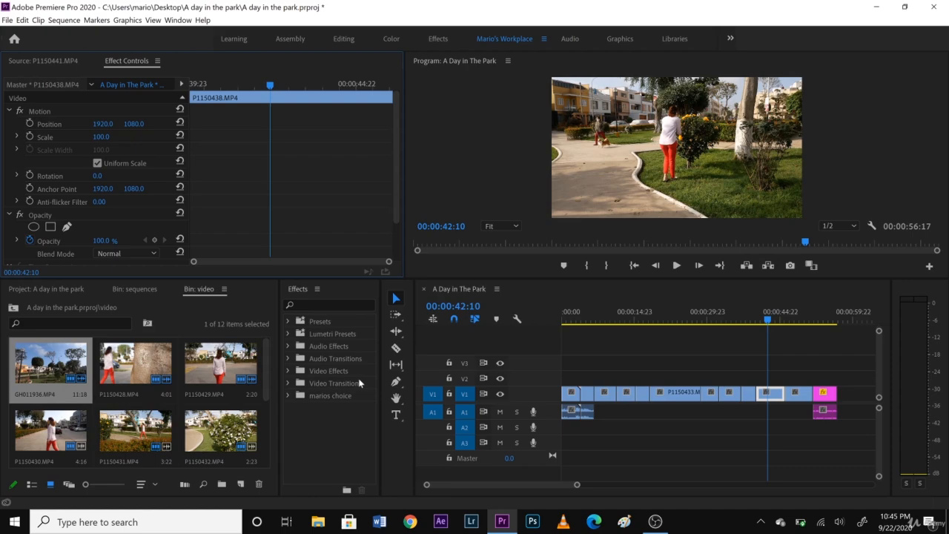
{"action": "left_click", "coordinate": [319, 305]}
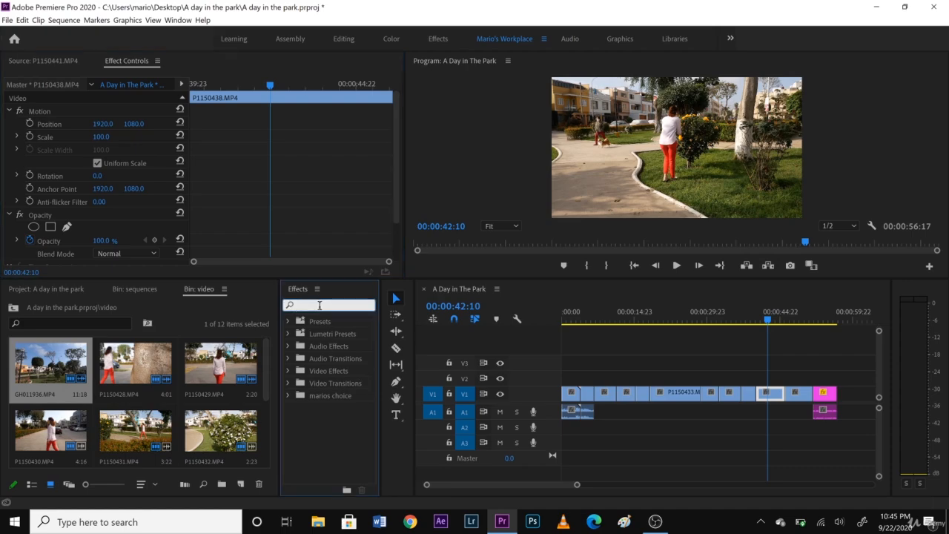
{"action": "type", "text": "warp"}
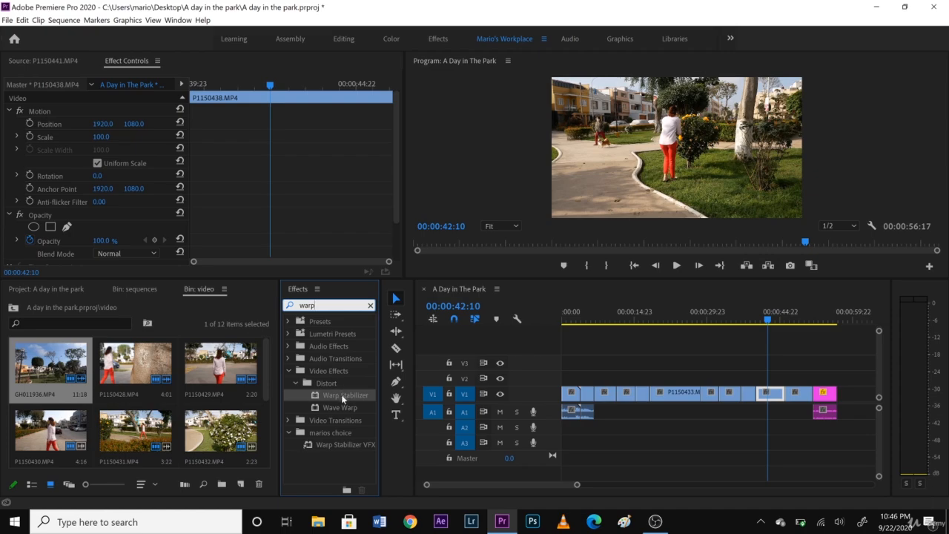
{"action": "left_click_drag", "start_coordinate": [341, 395], "coordinate": [768, 394]}
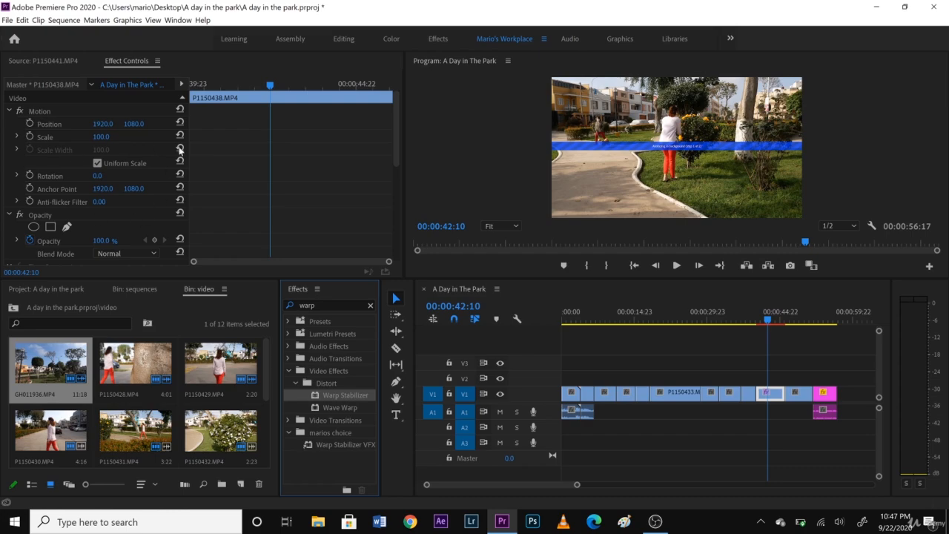
Step: Set the stabilization result of the clip's Warp Stabilizer effect to Smooth Motion
{"action": "left_click_drag", "start_coordinate": [395, 123], "coordinate": [406, 195]}
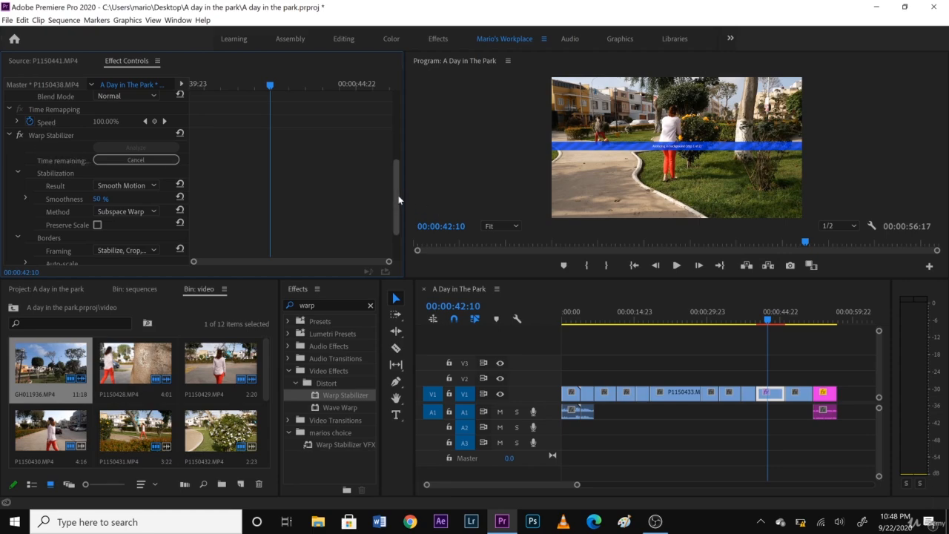
{"action": "scroll", "coordinate": [399, 204], "scroll_direction": "down", "scroll_amount": 1}
{"action": "scroll", "coordinate": [399, 204], "scroll_direction": "down", "scroll_amount": 2}
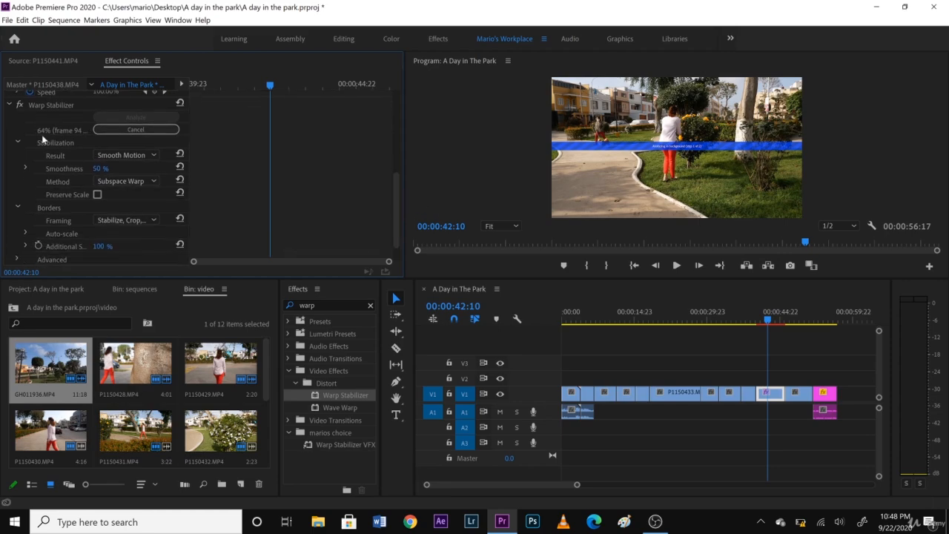
{"action": "left_click", "coordinate": [155, 155]}
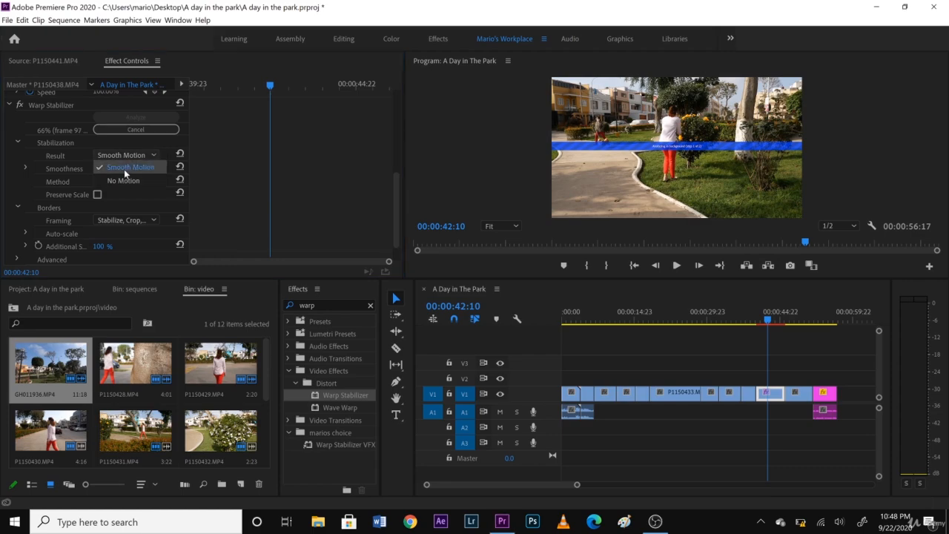
{"action": "left_click", "coordinate": [124, 169]}
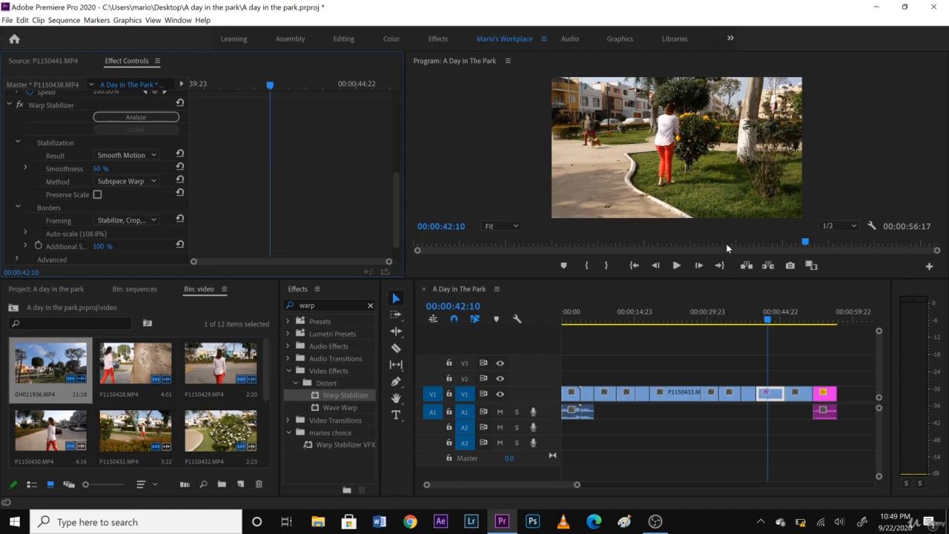
Step: Play back the sequence from just before the stabilized clip through its end
{"action": "left_click", "coordinate": [752, 318]}
{"action": "key", "text": "space"}
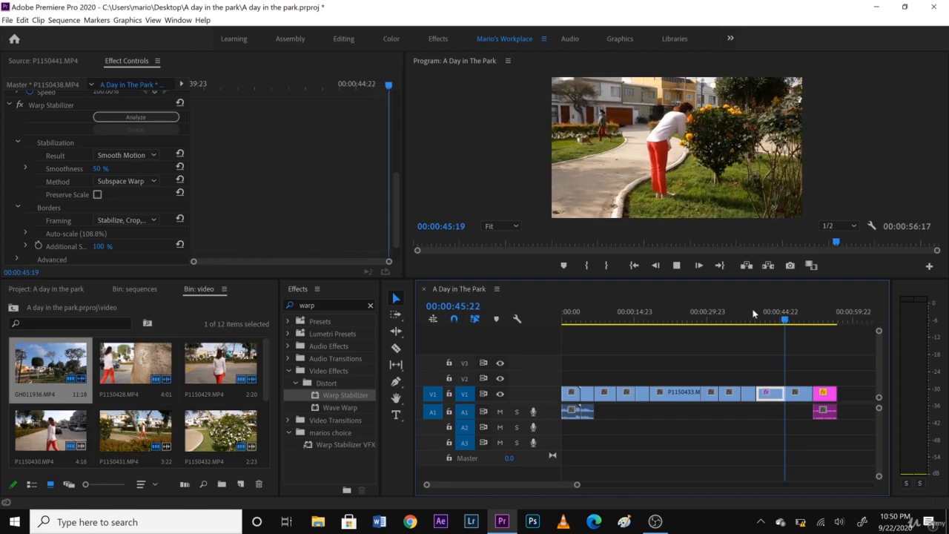
{"action": "key", "text": "space"}
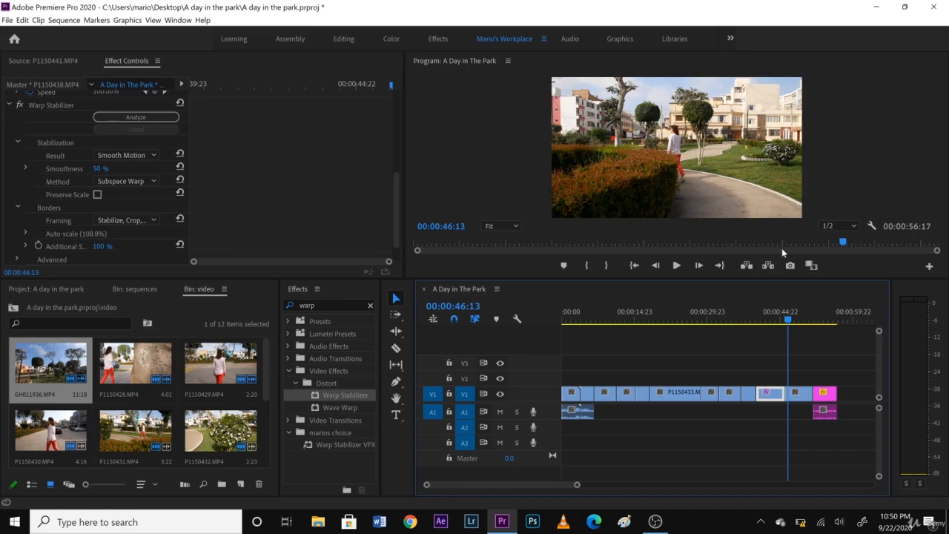
Step: Lower the program preview's playback resolution to 1/4 and play the stabilized clip from just before its start
{"action": "left_click", "coordinate": [720, 320]}
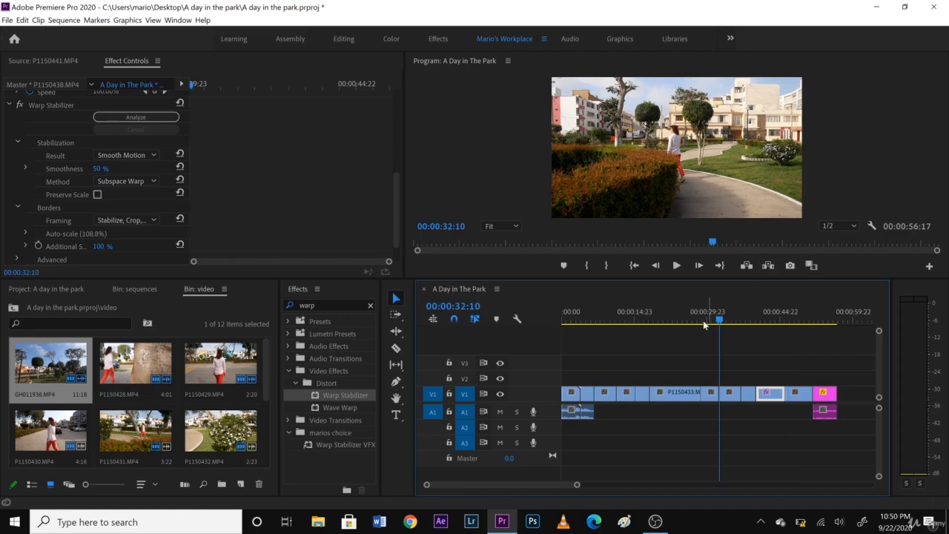
{"action": "left_click", "coordinate": [742, 320]}
{"action": "left_click_drag", "start_coordinate": [747, 320], "coordinate": [754, 320]}
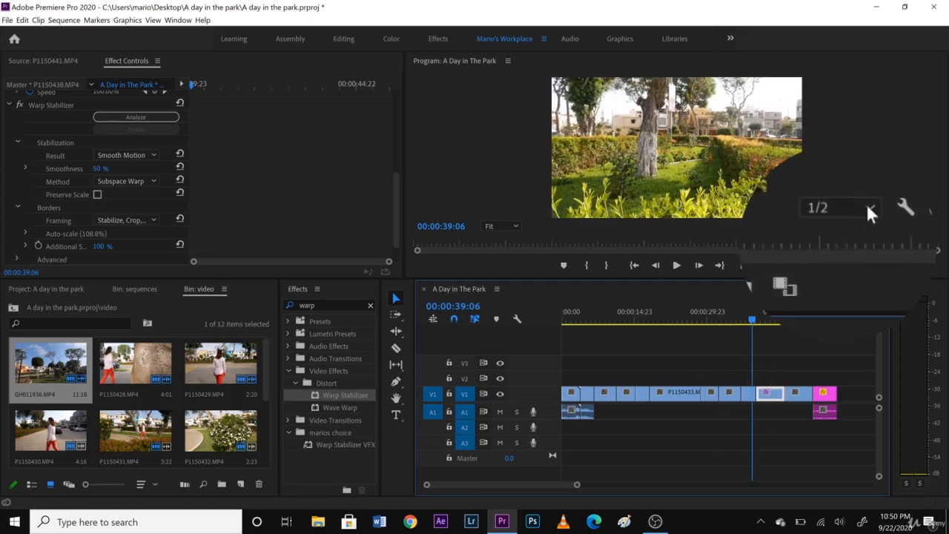
{"action": "left_click", "coordinate": [866, 203]}
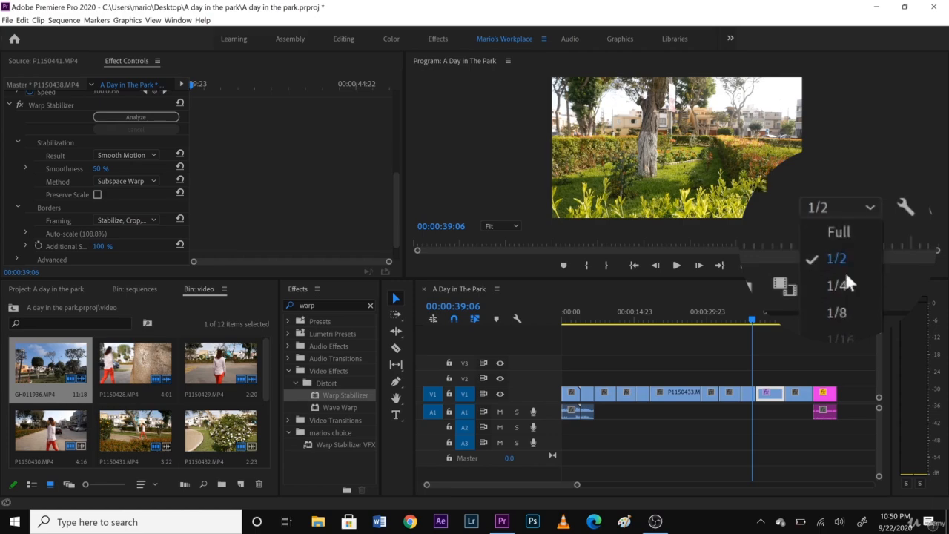
{"action": "left_click", "coordinate": [837, 175]}
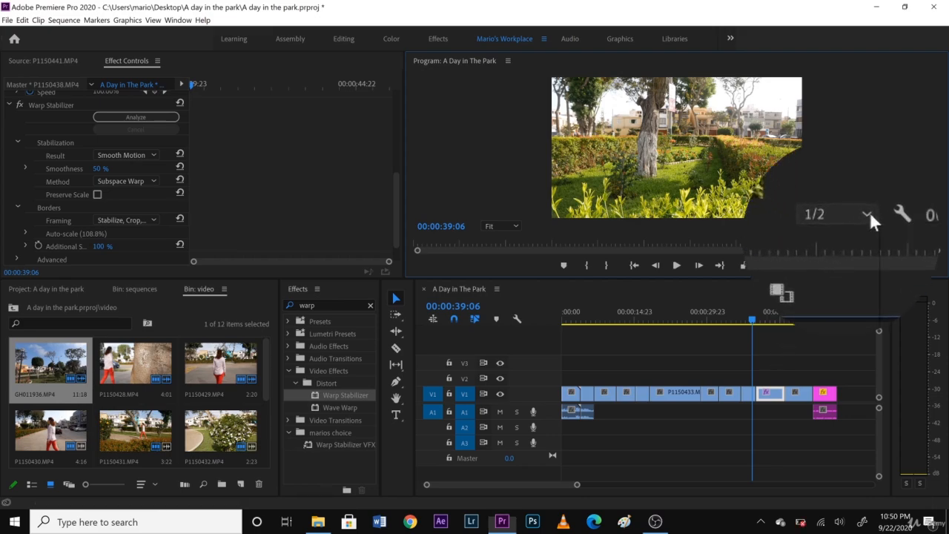
{"action": "left_click", "coordinate": [853, 227]}
{"action": "left_click", "coordinate": [842, 290]}
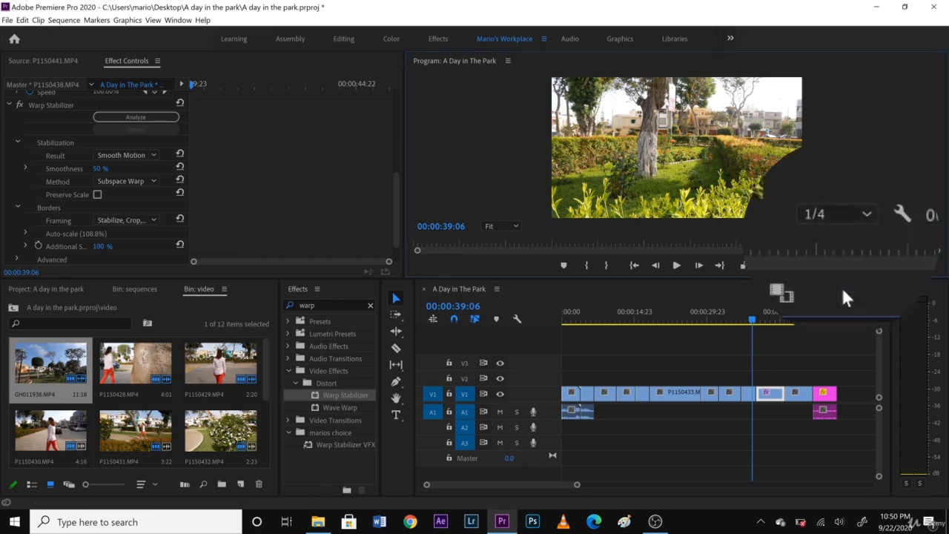
{"action": "key", "text": "space"}
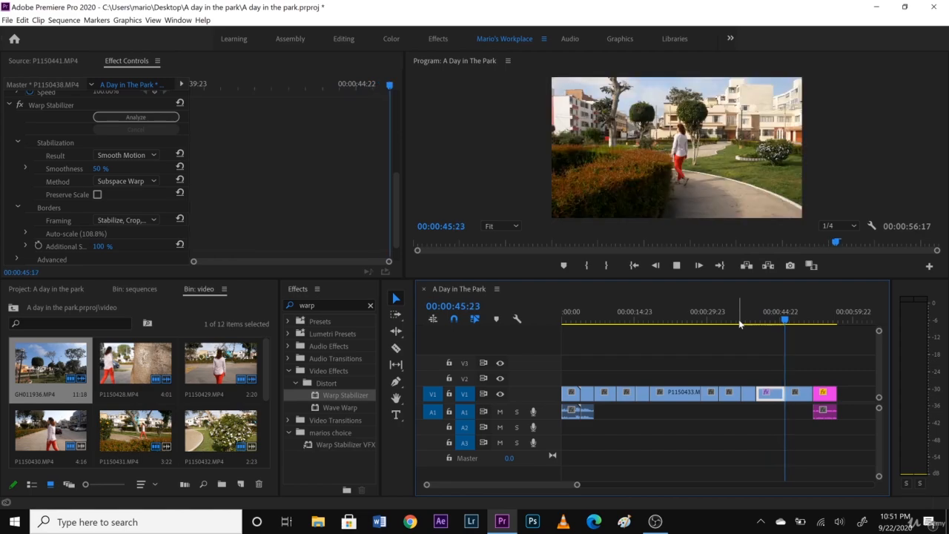
{"action": "key", "text": "space"}
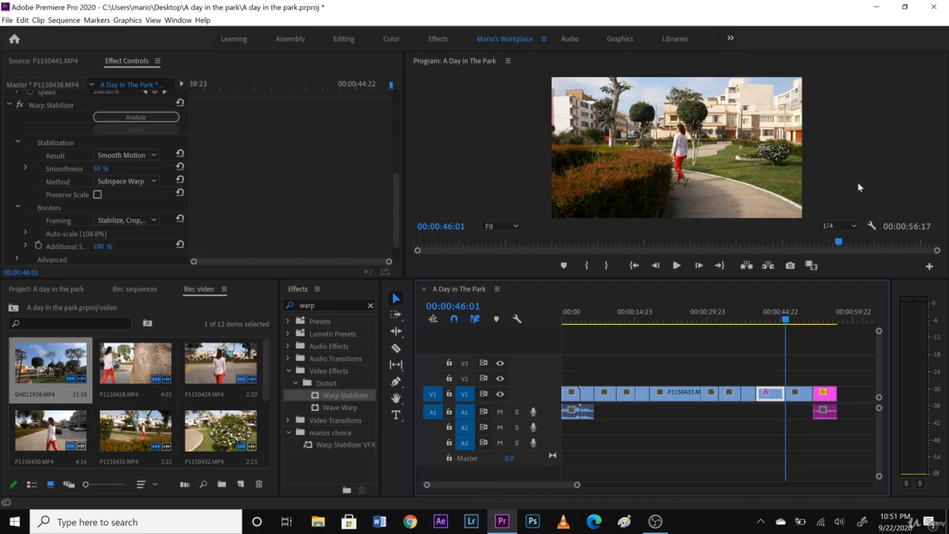
Step: Reduce the program preview's playback resolution to 1/8 and replay the stabilized clip twice from around its start
{"action": "left_click", "coordinate": [854, 225]}
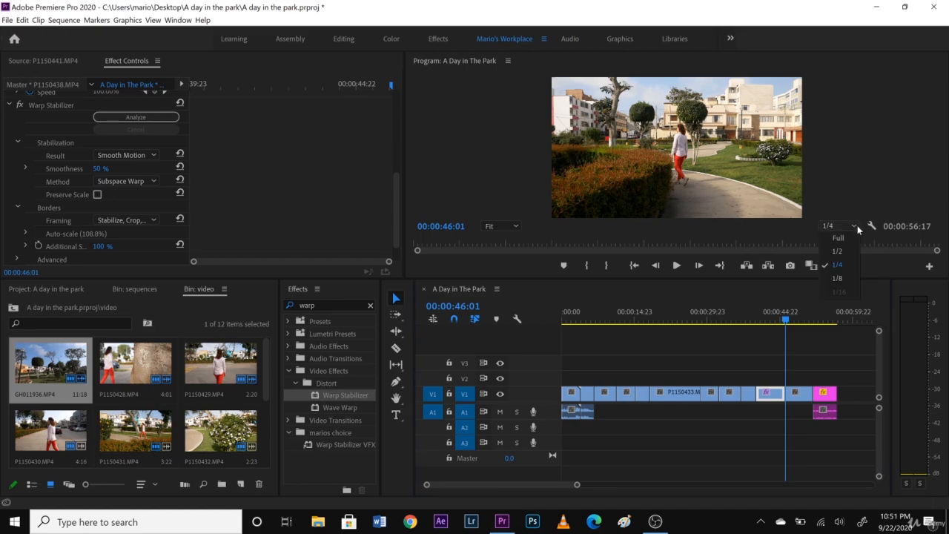
{"action": "left_click", "coordinate": [842, 276]}
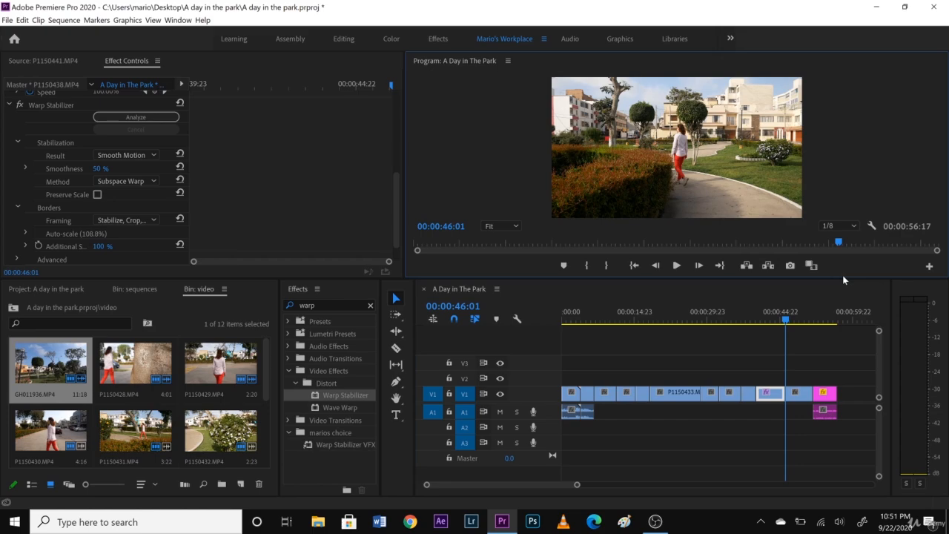
{"action": "left_click", "coordinate": [757, 318]}
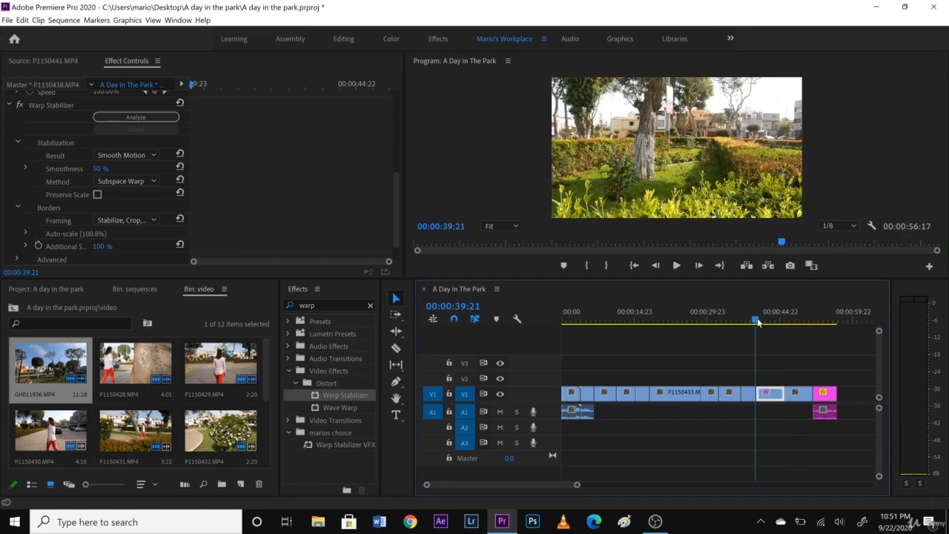
{"action": "key", "text": "space"}
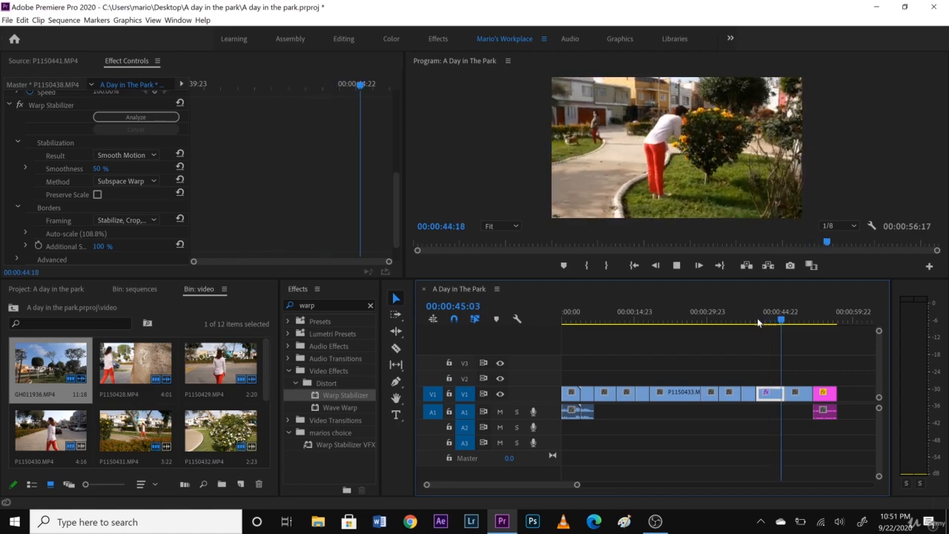
{"action": "left_click", "coordinate": [759, 323]}
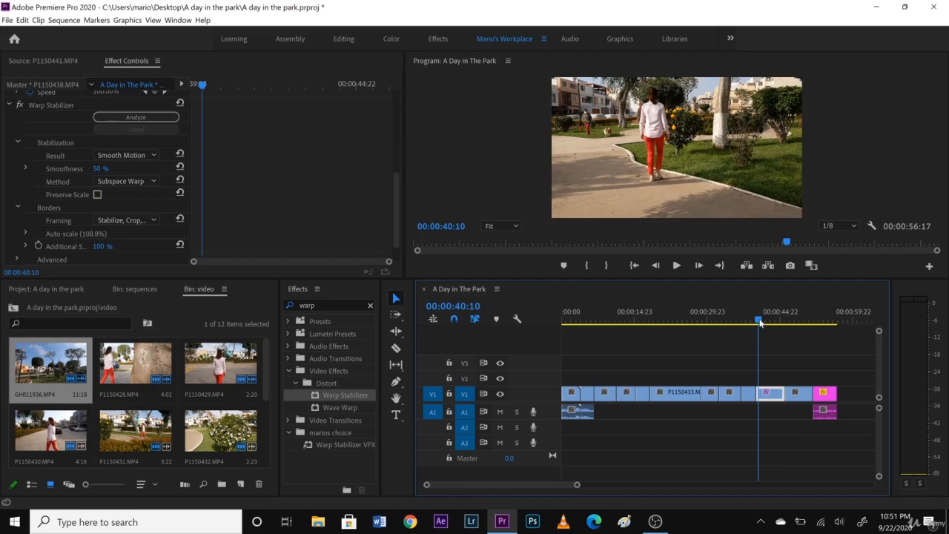
{"action": "key", "text": "space"}
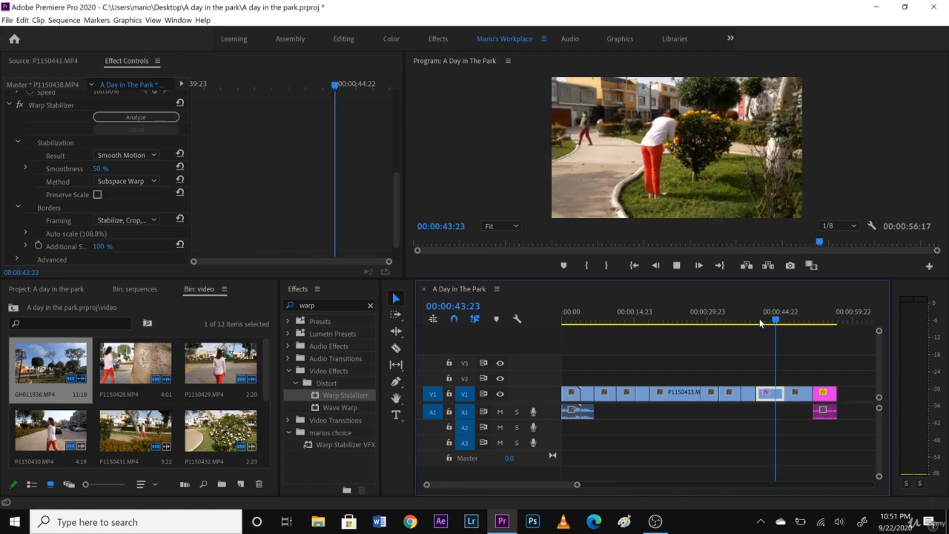
{"action": "key", "text": "space"}
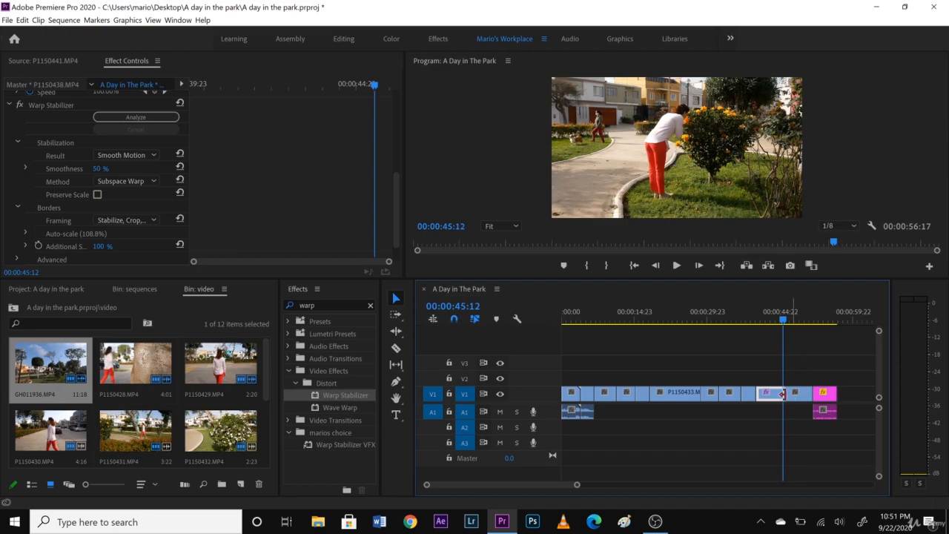
Step: Move the stabilized clip from track V1 up to track V3 and delete its Warp Stabilizer effect
{"action": "left_click_drag", "start_coordinate": [777, 398], "coordinate": [777, 369]}
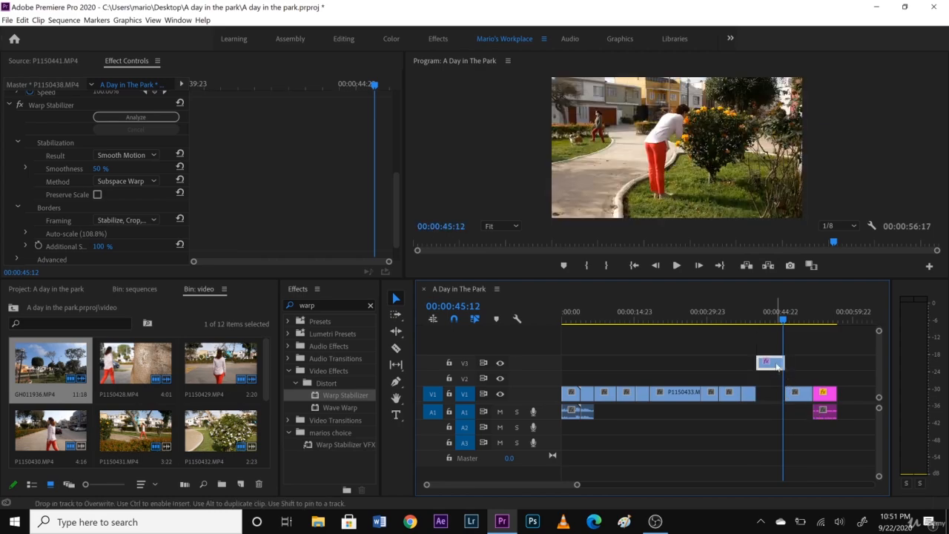
{"action": "left_click", "coordinate": [764, 321]}
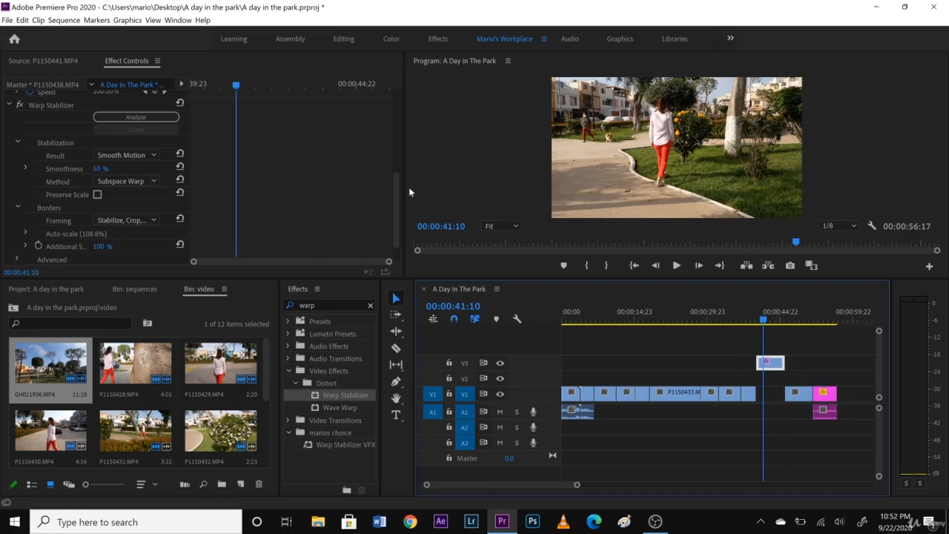
{"action": "left_click_drag", "start_coordinate": [398, 189], "coordinate": [398, 186]}
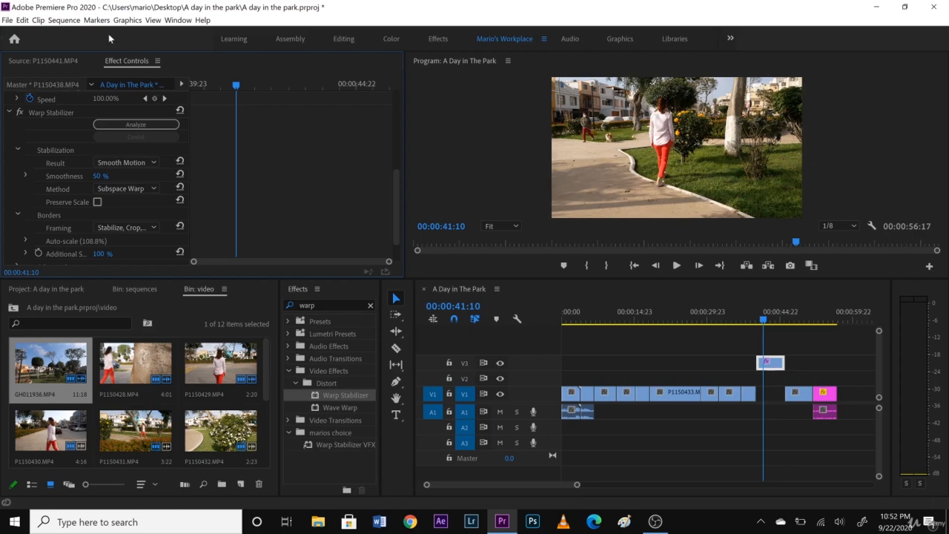
{"action": "left_click", "coordinate": [40, 111]}
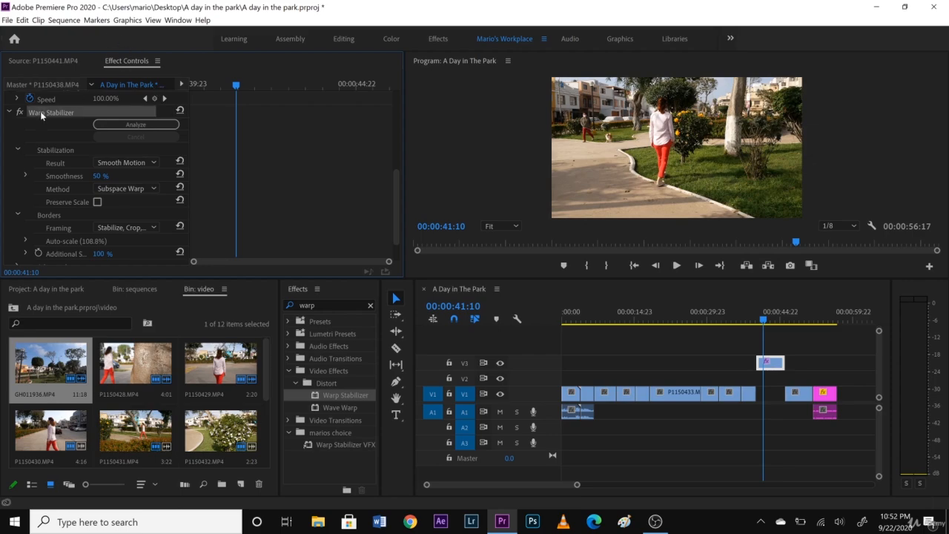
{"action": "key", "text": "Delete"}
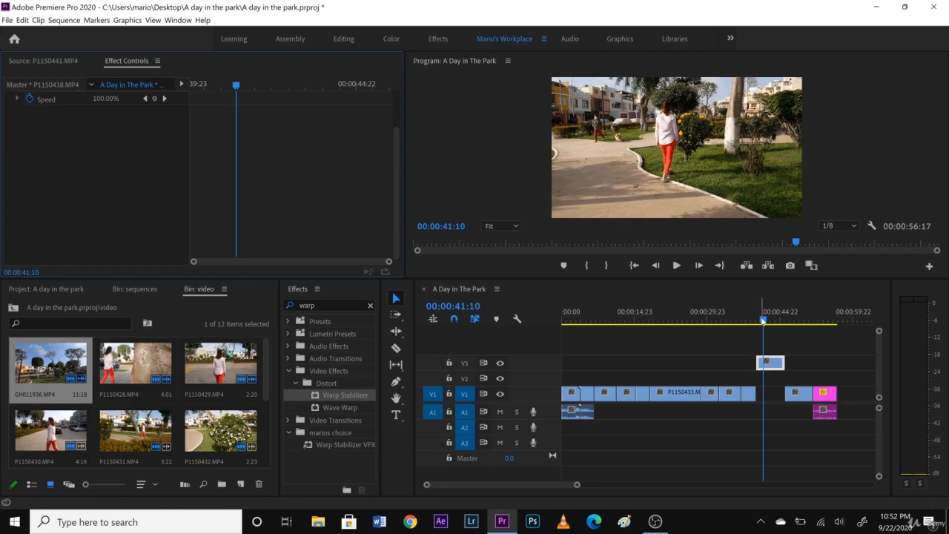
Step: Play the clip on V3 without stabilization and return the playhead near its start, at 00:00:40:07
{"action": "key", "text": "space"}
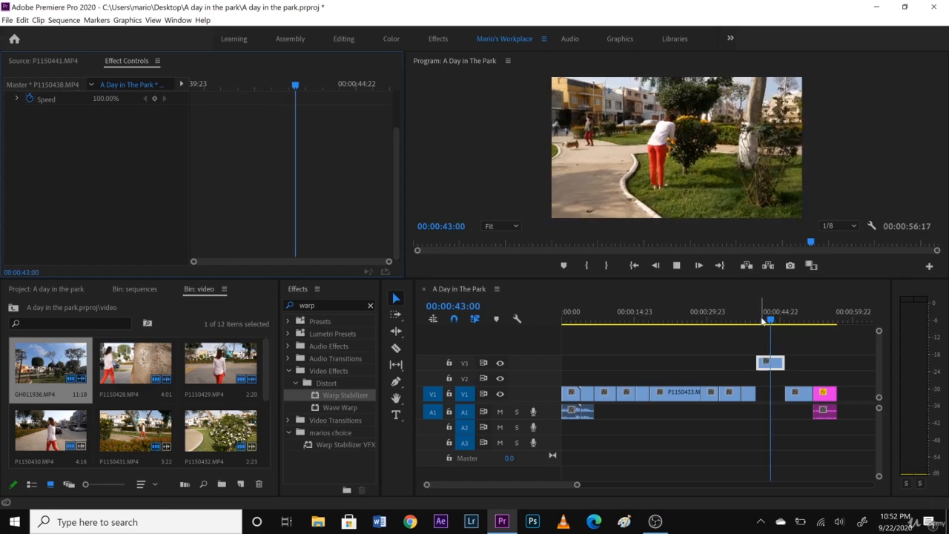
{"action": "key", "text": "space"}
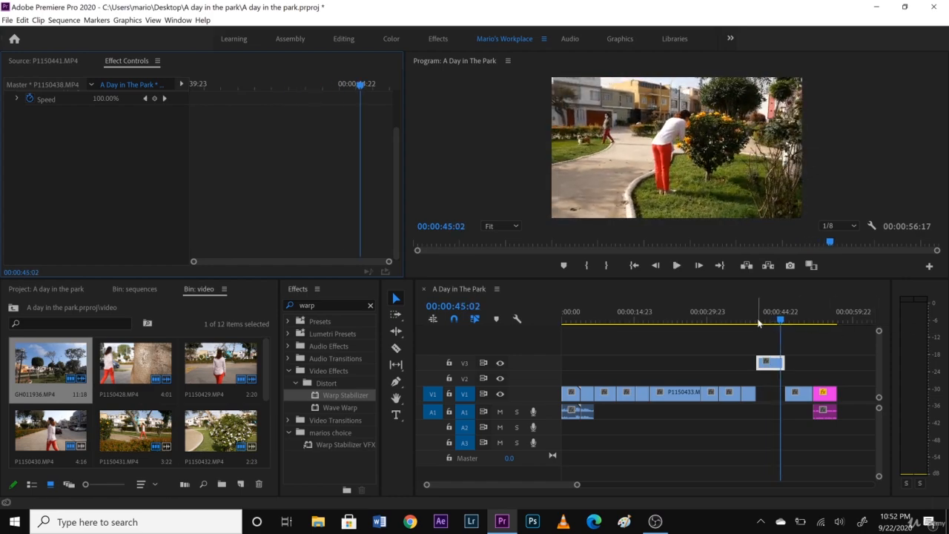
{"action": "left_click", "coordinate": [758, 321]}
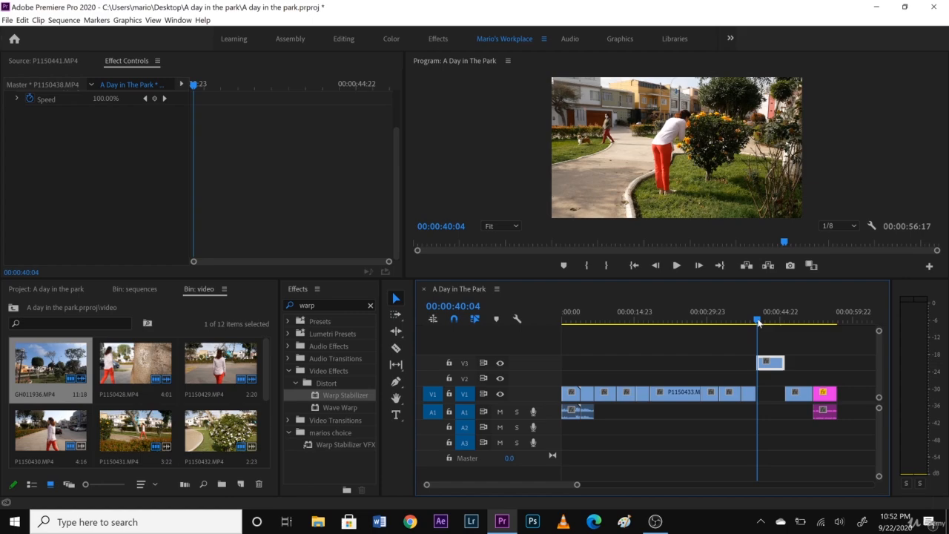
{"action": "left_click_drag", "start_coordinate": [757, 321], "coordinate": [759, 323]}
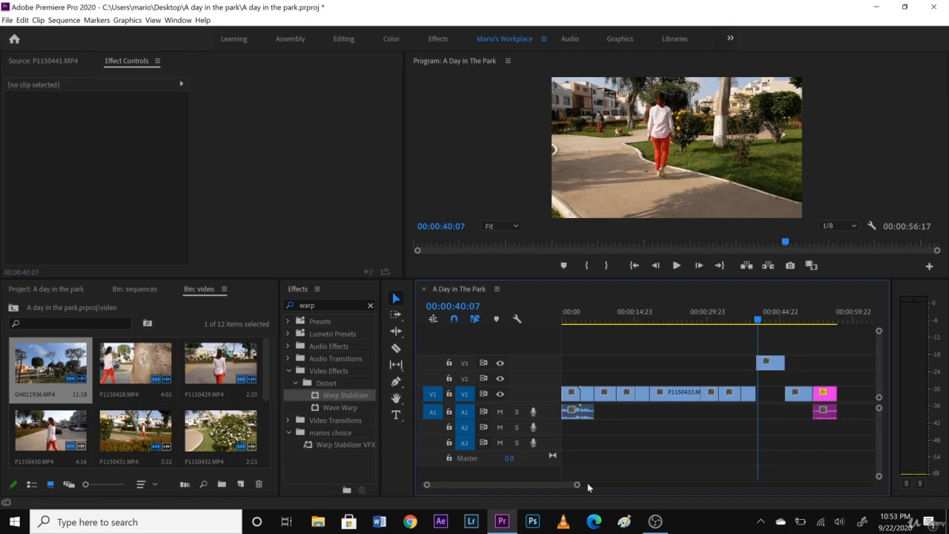
Step: Set the playback speed of clip P1150438.MP4 on track V3 to 80%
{"action": "left_click_drag", "start_coordinate": [578, 488], "coordinate": [532, 485]}
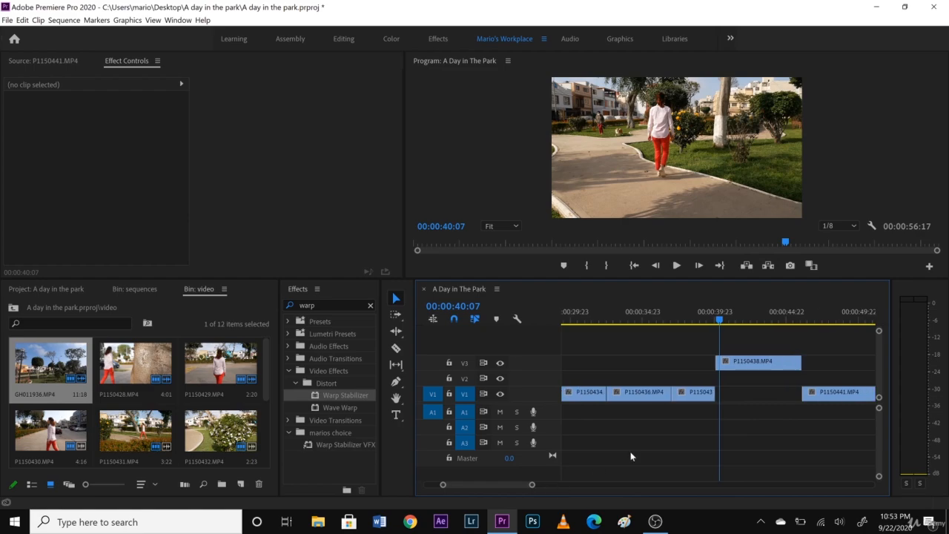
{"action": "right_click", "coordinate": [769, 367]}
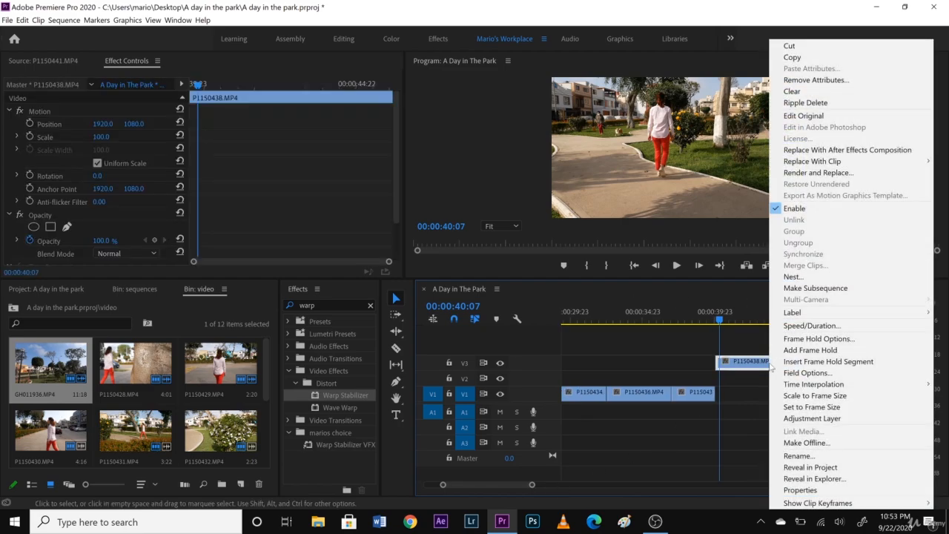
{"action": "left_click", "coordinate": [809, 334]}
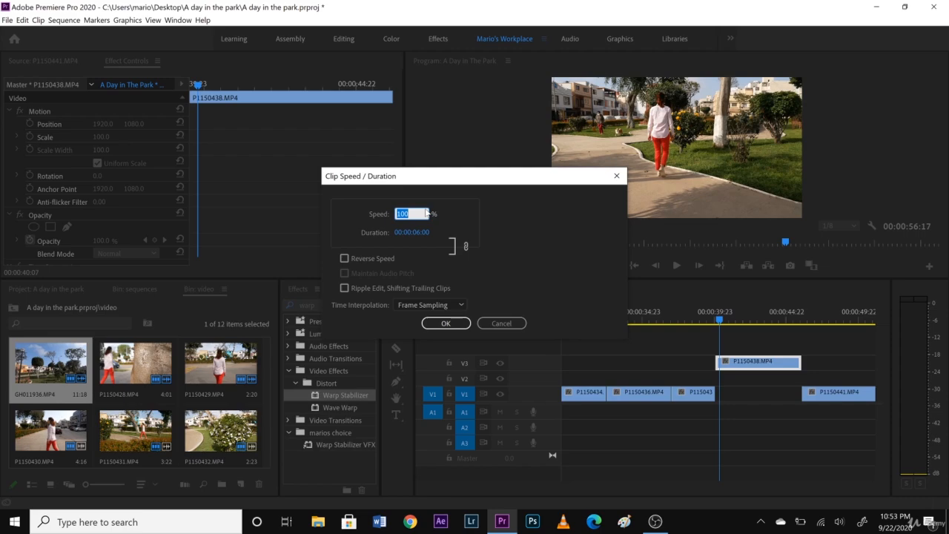
{"action": "type", "text": "200"}
{"action": "key", "text": "ctrl+a"}
{"action": "type", "text": "100"}
{"action": "key", "text": "shift+Left"}
{"action": "key", "text": "shift+Left"}
{"action": "key", "text": "shift+Left"}
{"action": "type", "text": "80"}
{"action": "key", "text": "Return"}
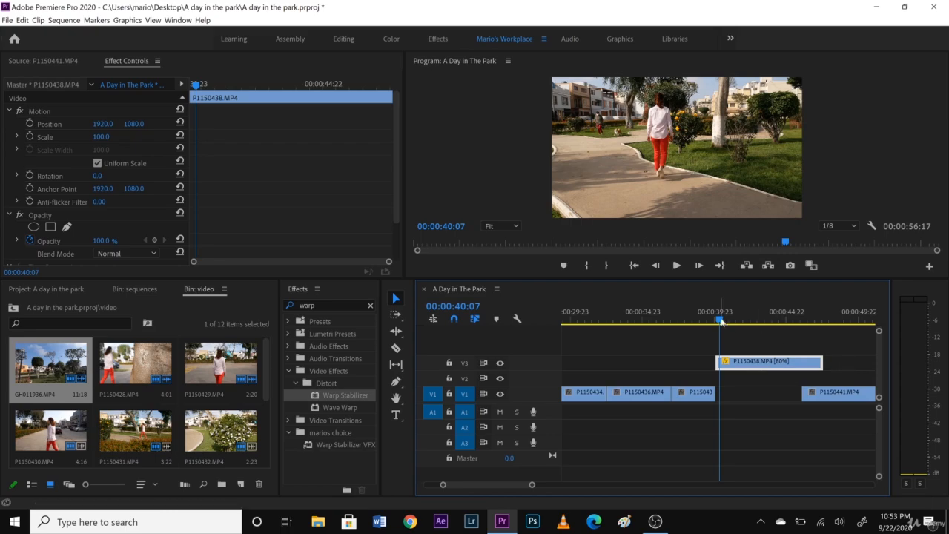
Step: Play the slowed clip on V3 from near its start, deselect it, and scrub back through its opening seconds
{"action": "key", "text": "space"}
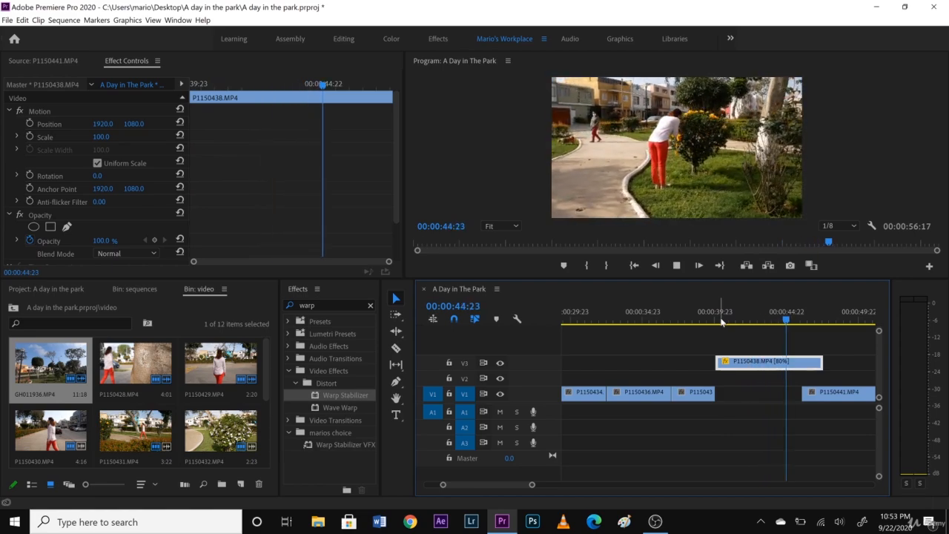
{"action": "key", "text": "space"}
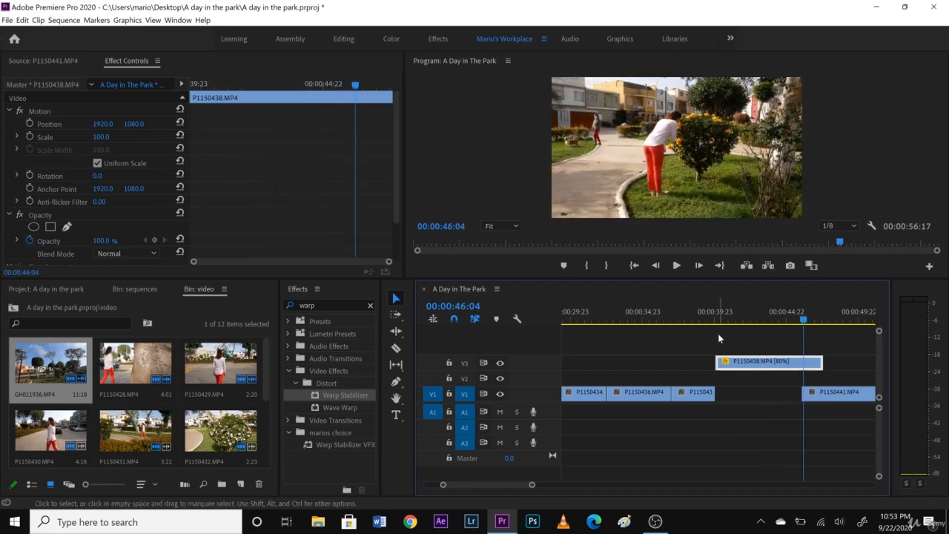
{"action": "left_click", "coordinate": [718, 337]}
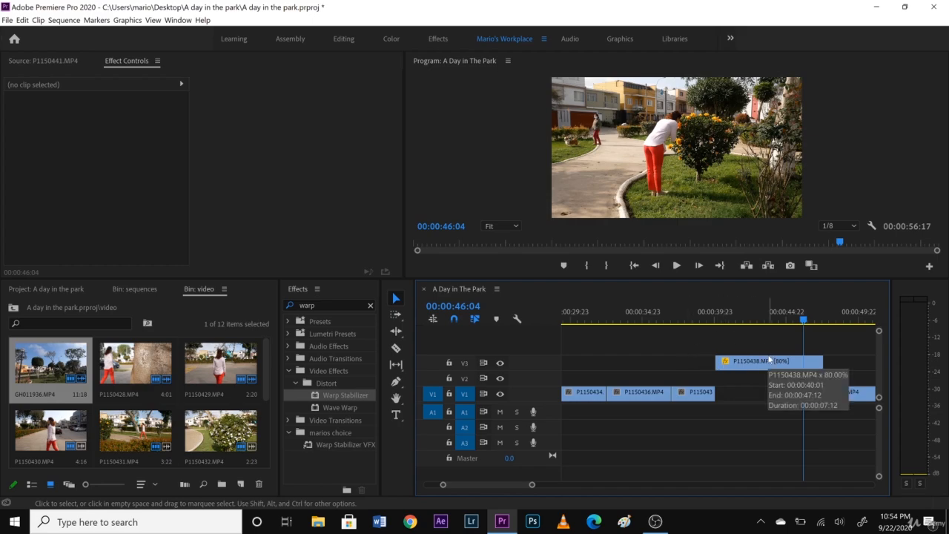
{"action": "left_click", "coordinate": [730, 318]}
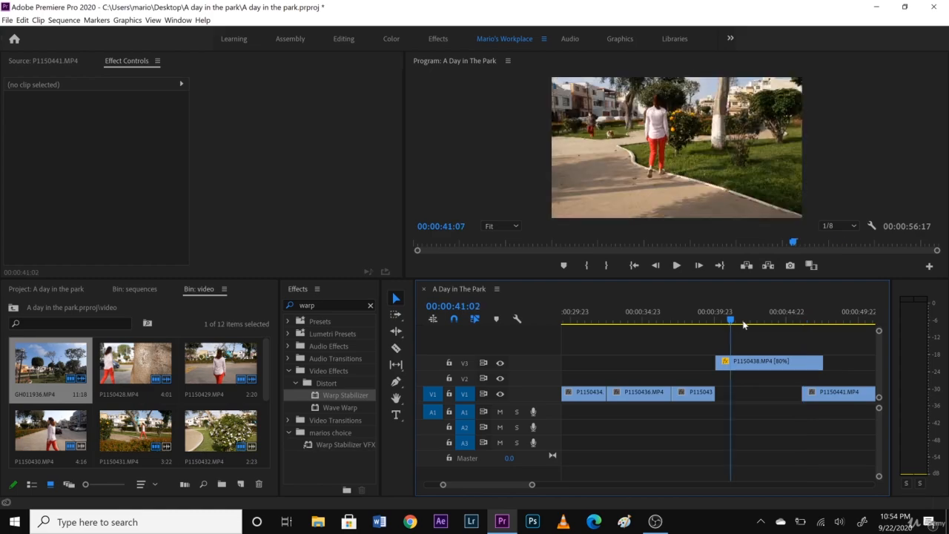
{"action": "left_click_drag", "start_coordinate": [783, 324], "coordinate": [742, 325]}
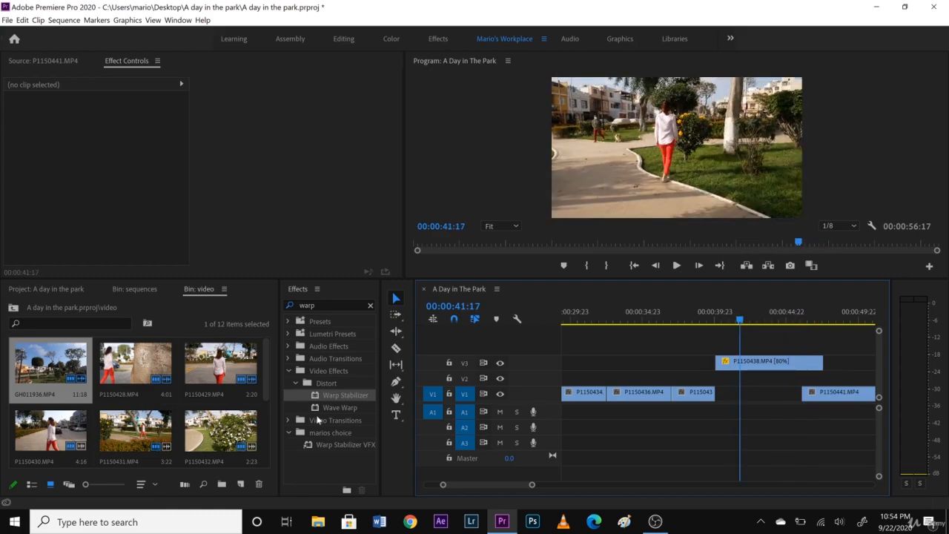
Step: Try to apply Warp Stabilizer directly to the slowed clip on V3, check the logged event, and undo the effect
{"action": "left_click", "coordinate": [353, 398]}
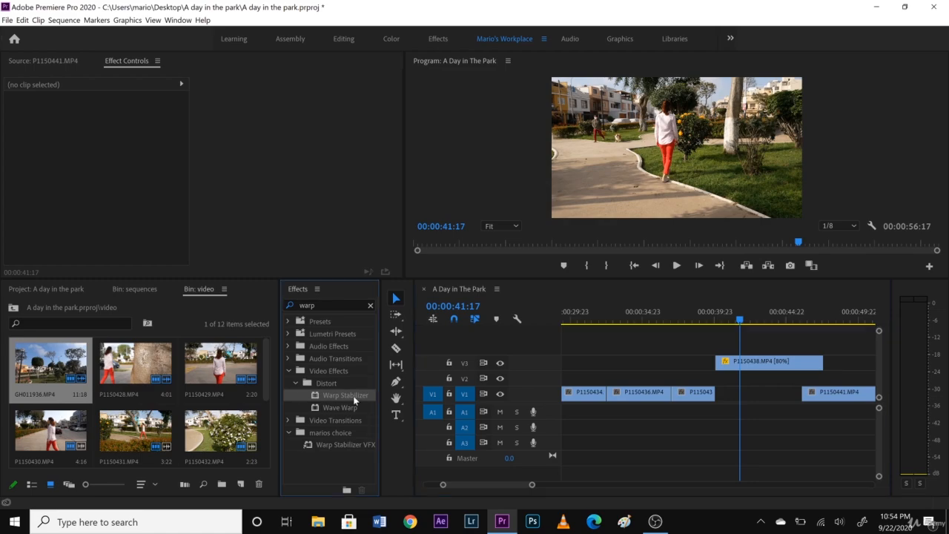
{"action": "left_click_drag", "start_coordinate": [354, 401], "coordinate": [747, 367]}
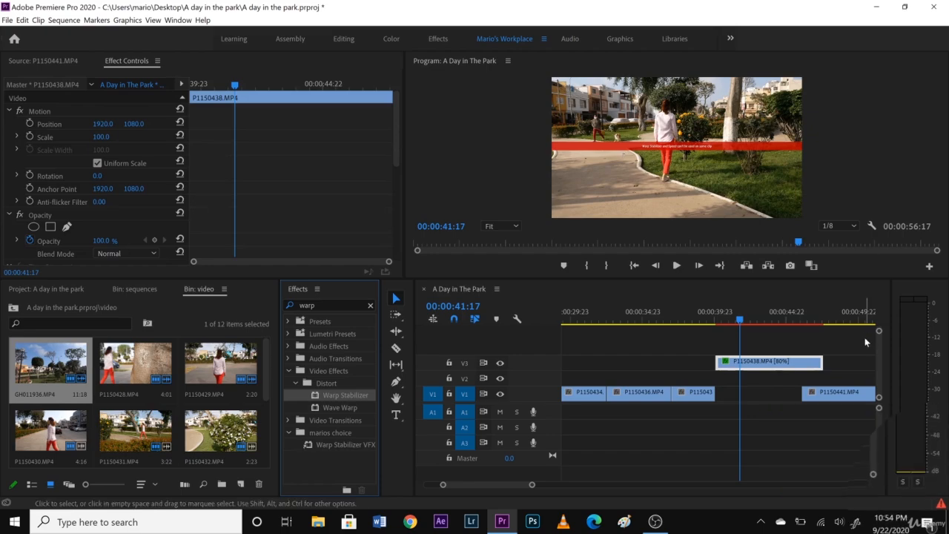
{"action": "left_click", "coordinate": [942, 505]}
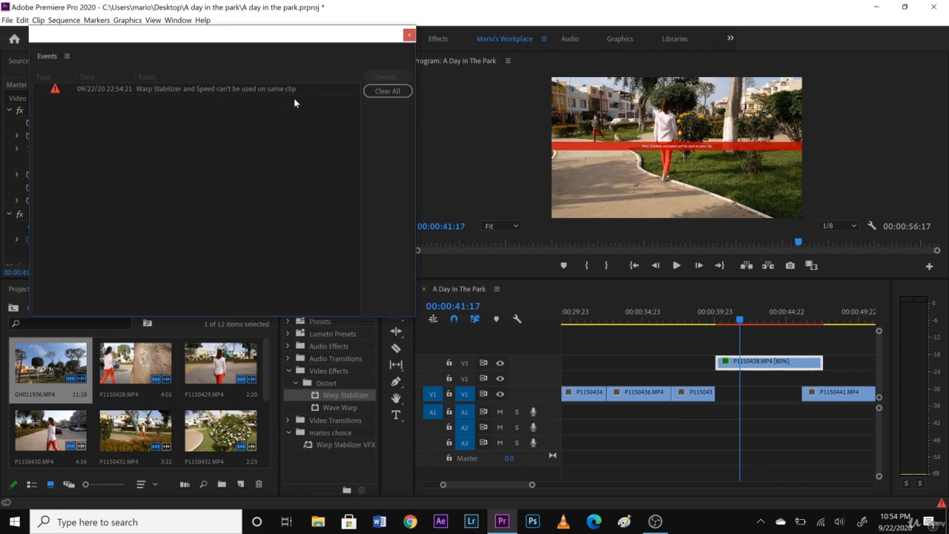
{"action": "left_click", "coordinate": [409, 34]}
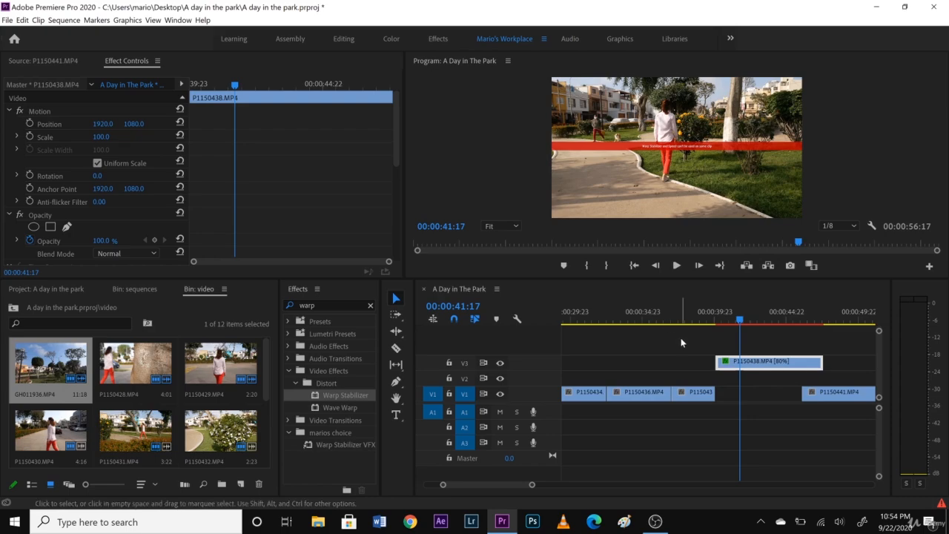
{"action": "key", "text": "ctrl+z"}
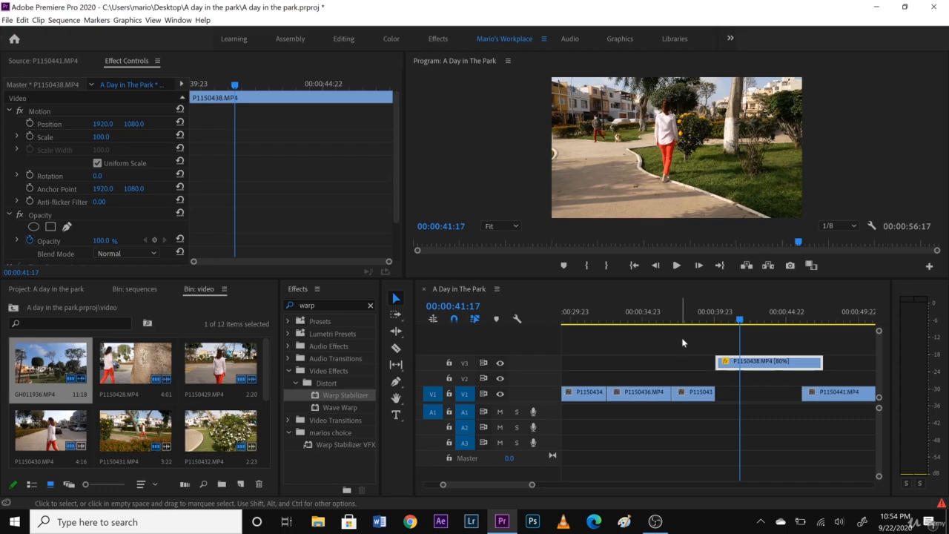
Step: Nest the slowed clip on V3 into a sequence named "nest warp stabilizer slow mo"
{"action": "mouse_move", "coordinate": [725, 314]}
{"action": "left_mouse_down"}
{"action": "mouse_move", "coordinate": [786, 312]}
{"action": "mouse_move", "coordinate": [738, 311]}
{"action": "left_mouse_up"}
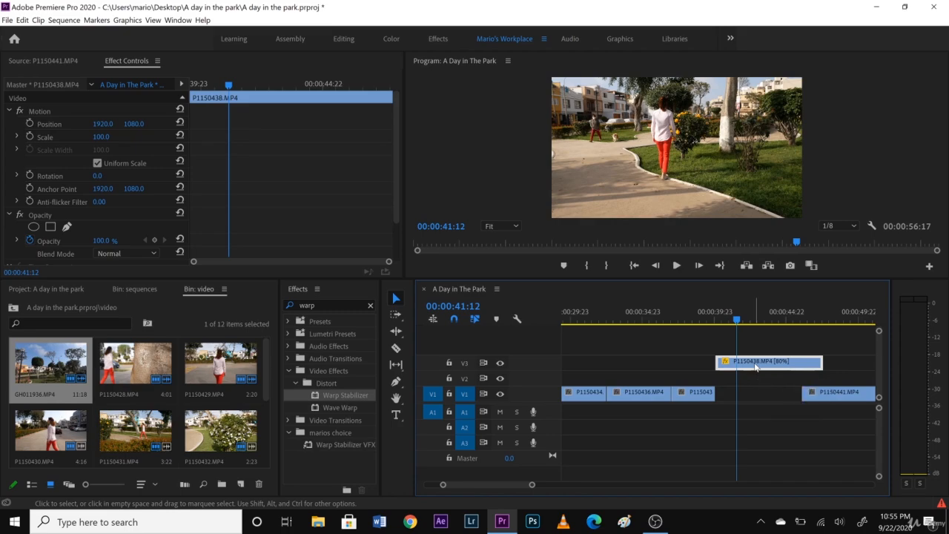
{"action": "right_click", "coordinate": [755, 366]}
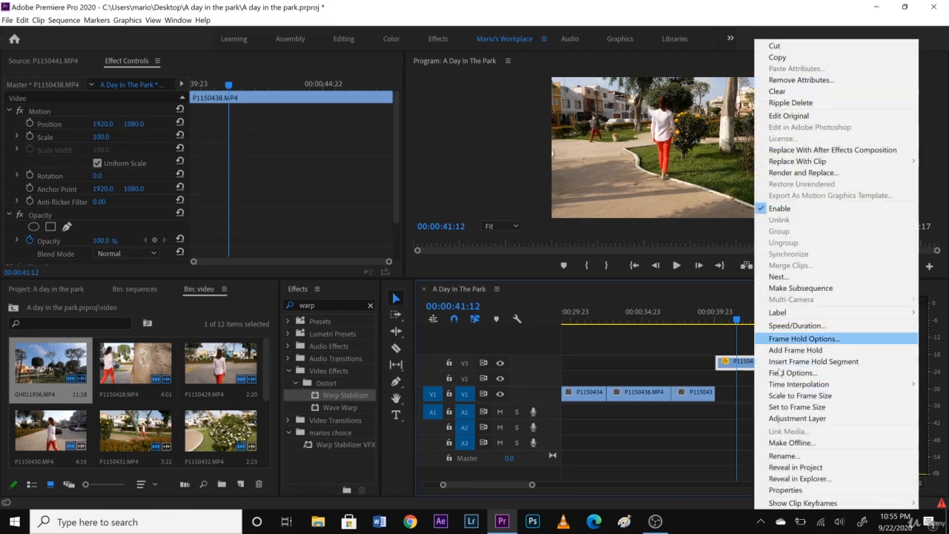
{"action": "left_click", "coordinate": [778, 277]}
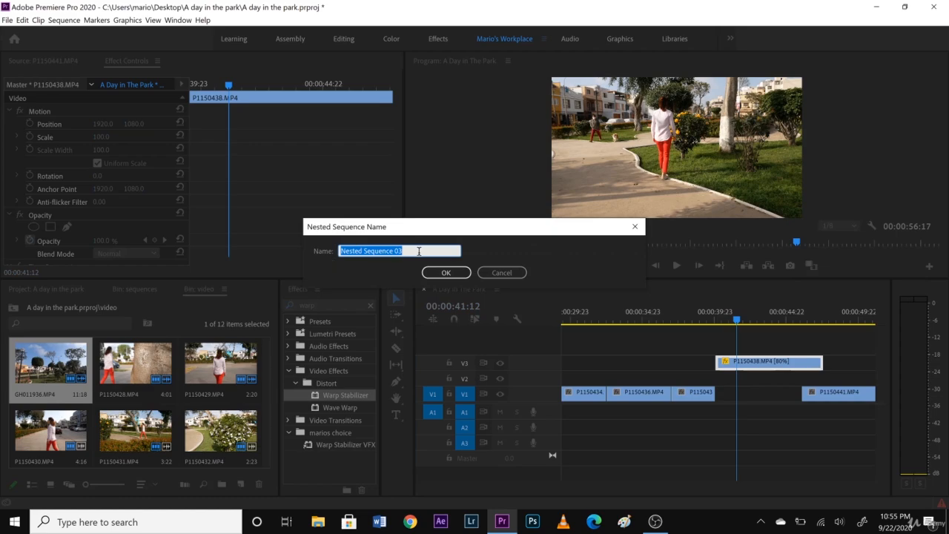
{"action": "left_click", "coordinate": [419, 251]}
{"action": "key", "text": "BackSpace"}
{"action": "key", "text": "BackSpace"}
{"action": "key", "text": "BackSpace"}
{"action": "key", "text": "BackSpace"}
{"action": "key", "text": "BackSpace"}
{"action": "key", "text": "BackSpace"}
{"action": "key", "text": "BackSpace"}
{"action": "key", "text": "BackSpace"}
{"action": "key", "text": "BackSpace"}
{"action": "key", "text": "BackSpace"}
{"action": "key", "text": "BackSpace"}
{"action": "key", "text": "BackSpace"}
{"action": "key", "text": "BackSpace"}
{"action": "key", "text": "BackSpace"}
{"action": "key", "text": "BackSpace"}
{"action": "key", "text": "BackSpace"}
{"action": "key", "text": "BackSpace"}
{"action": "key", "text": "BackSpace"}
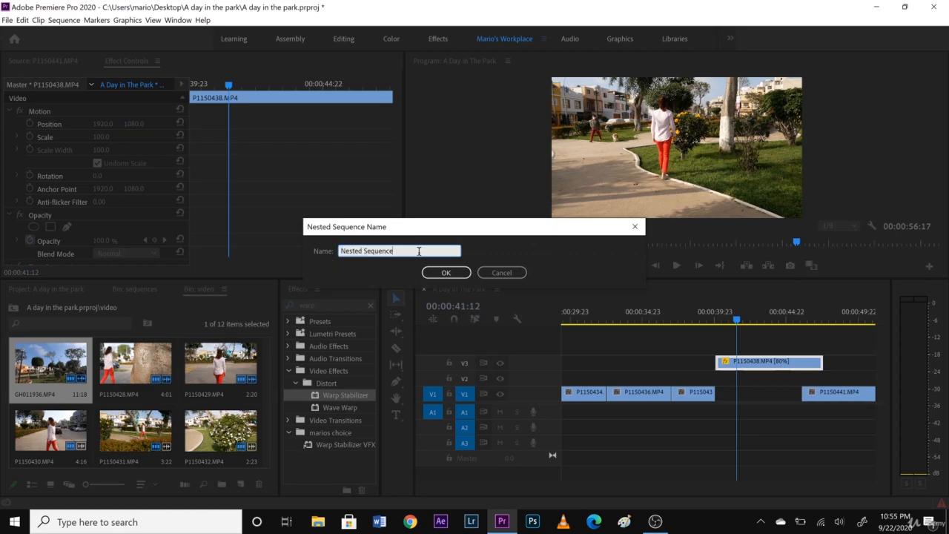
{"action": "type", "text": "nest warp stabilizer slow mo"}
{"action": "left_click", "coordinate": [449, 272]}
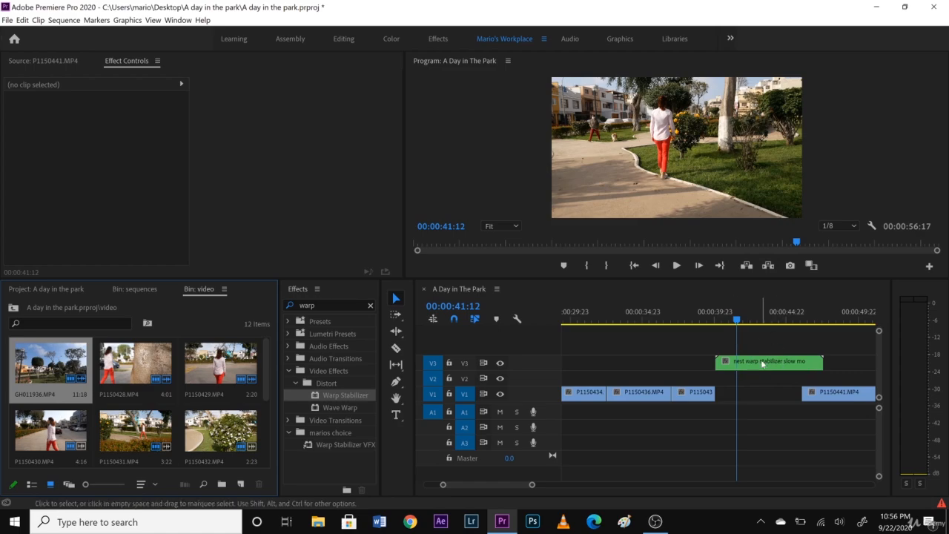
Step: Apply Warp Stabilizer to the nested sequence on V3 and clear all entries from the Events log
{"action": "left_click", "coordinate": [356, 397]}
{"action": "left_click_drag", "start_coordinate": [355, 397], "coordinate": [745, 368]}
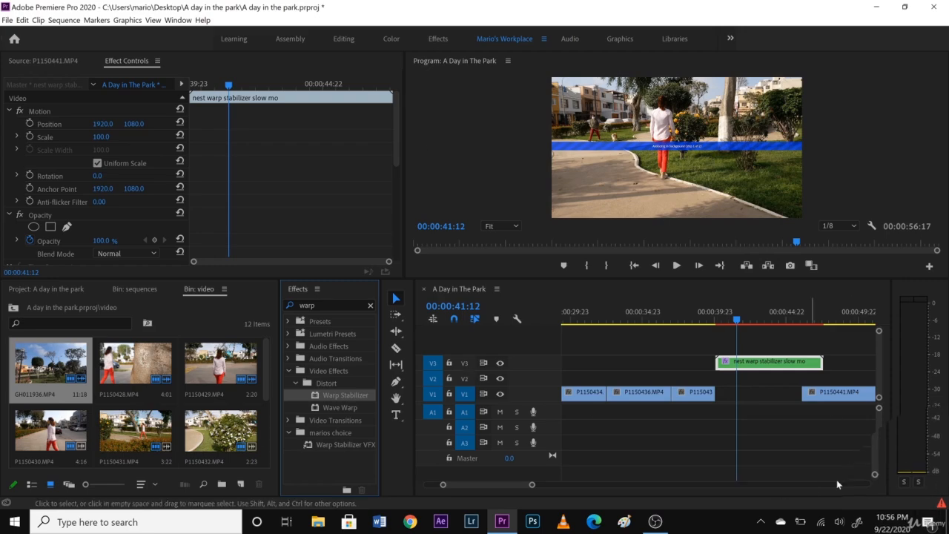
{"action": "left_click", "coordinate": [941, 504]}
{"action": "left_click", "coordinate": [397, 92]}
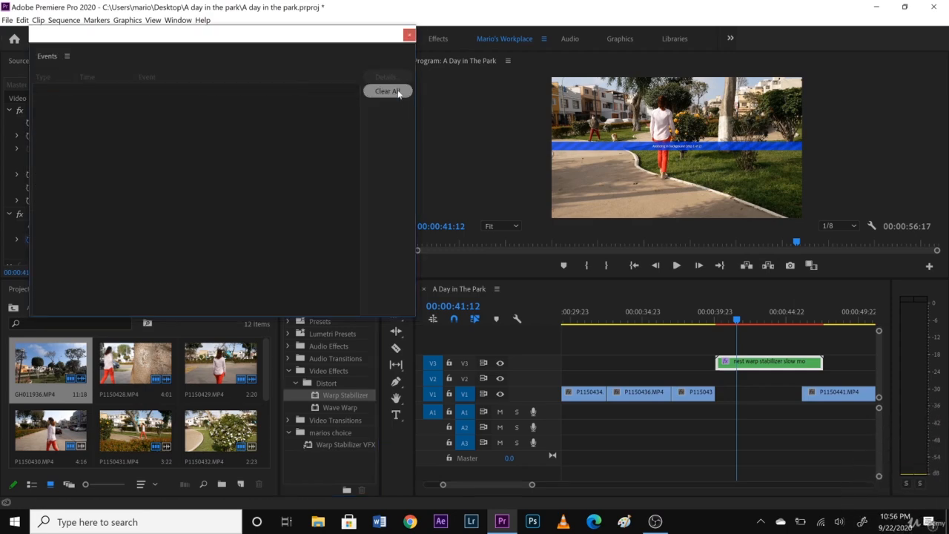
{"action": "left_click", "coordinate": [409, 35]}
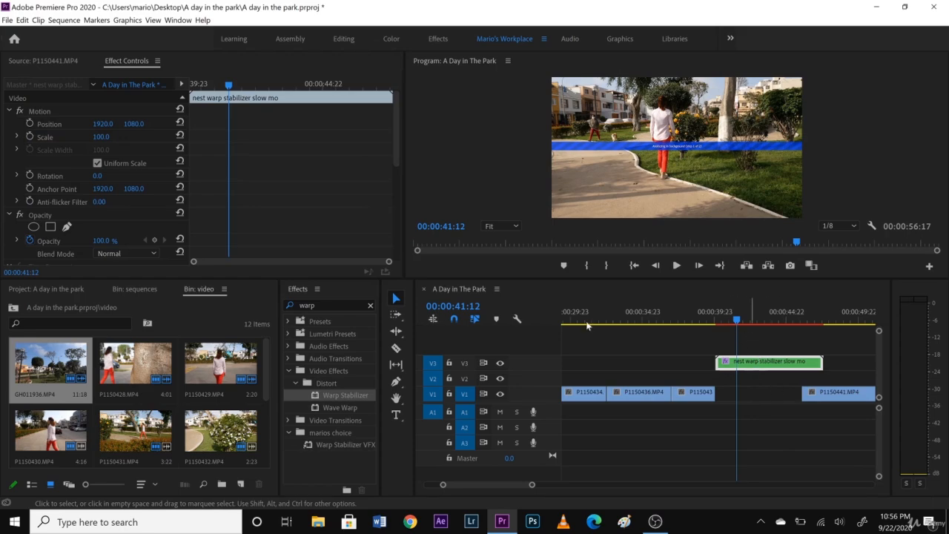
Step: Play the stabilized nested clip from its start and scrub back to its middle, at 00:00:43:05
{"action": "left_click_drag", "start_coordinate": [396, 158], "coordinate": [407, 226]}
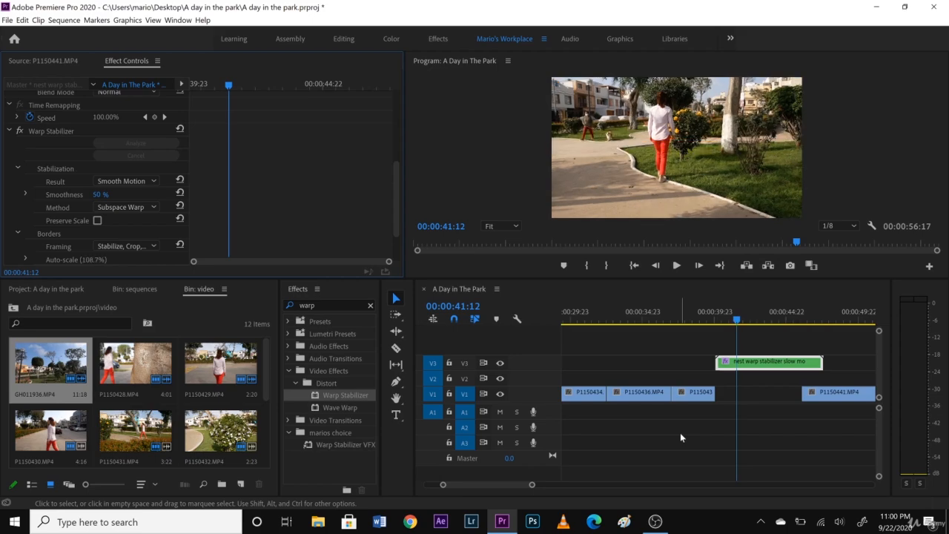
{"action": "left_click", "coordinate": [720, 320]}
{"action": "key", "text": "space"}
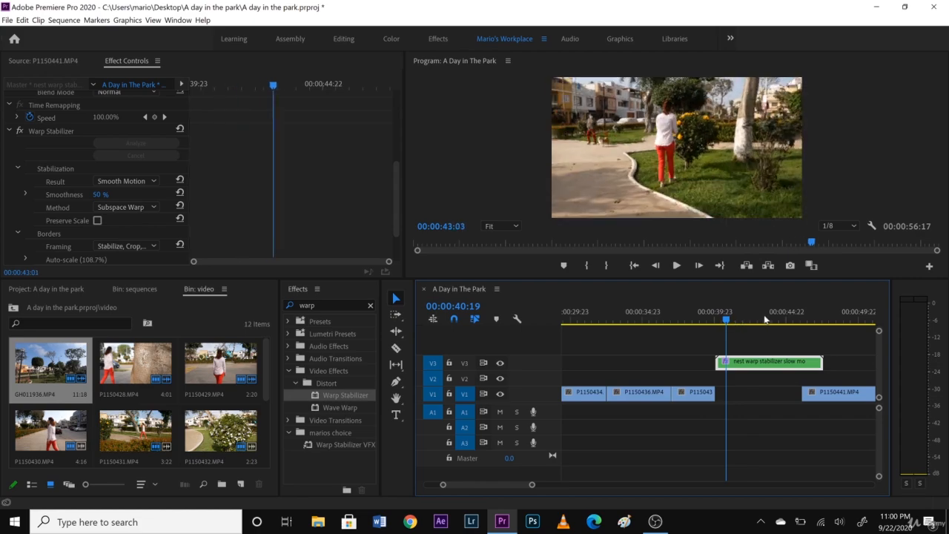
{"action": "left_click", "coordinate": [720, 319]}
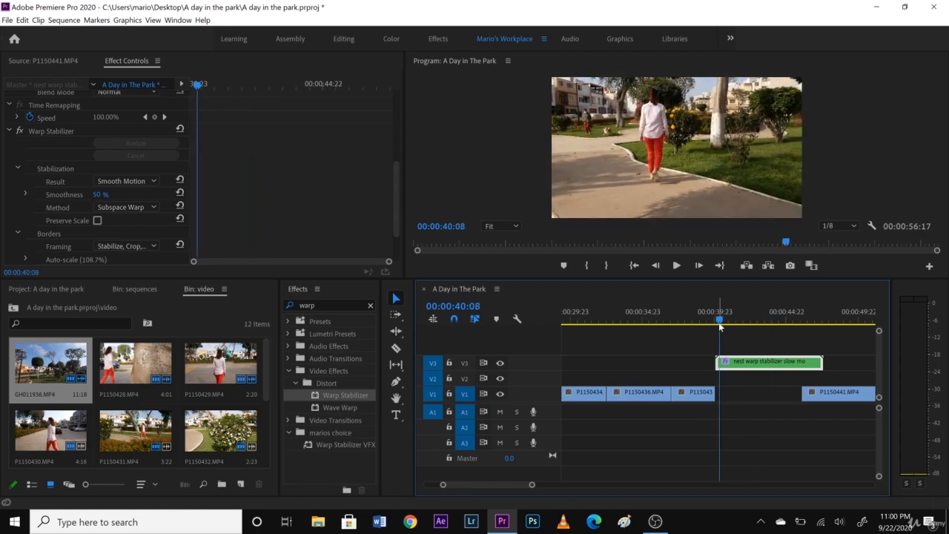
{"action": "key", "text": "space"}
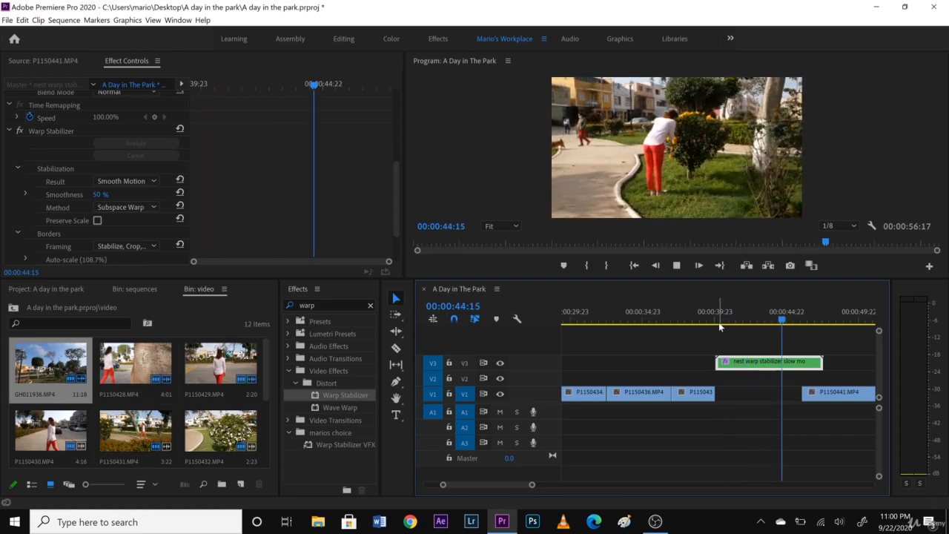
{"action": "key", "text": "space"}
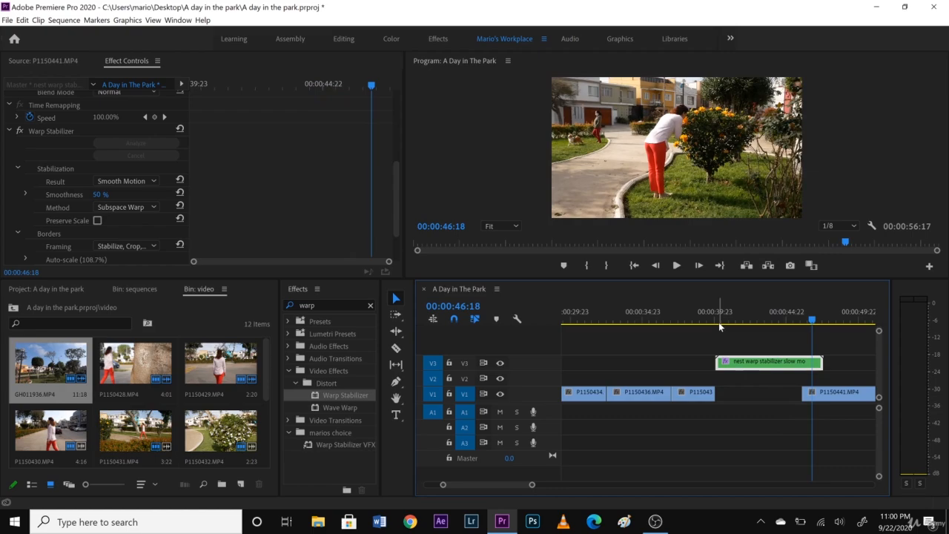
{"action": "left_click_drag", "start_coordinate": [739, 321], "coordinate": [761, 322]}
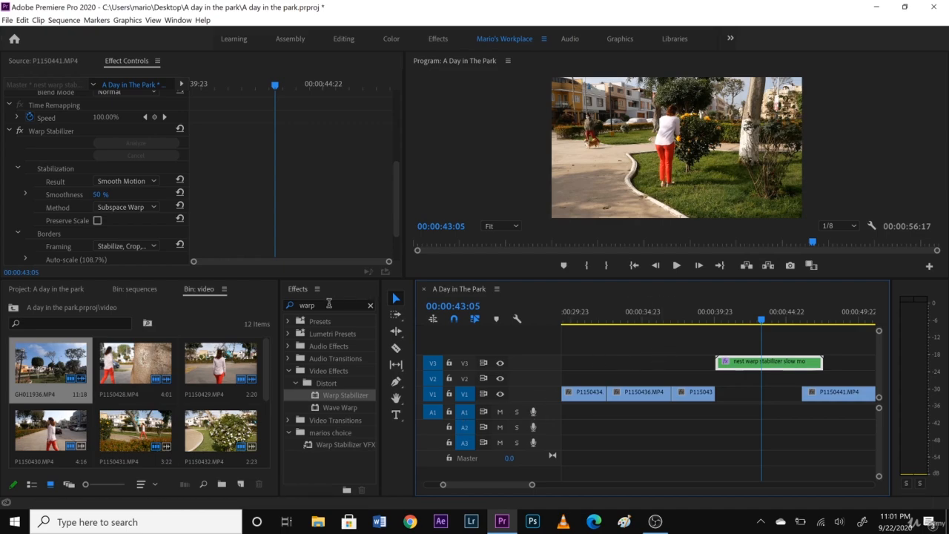
Step: Clear the "warp" search in the effects list and add a new custom bin with its default name
{"action": "left_click_drag", "start_coordinate": [316, 305], "coordinate": [294, 310]}
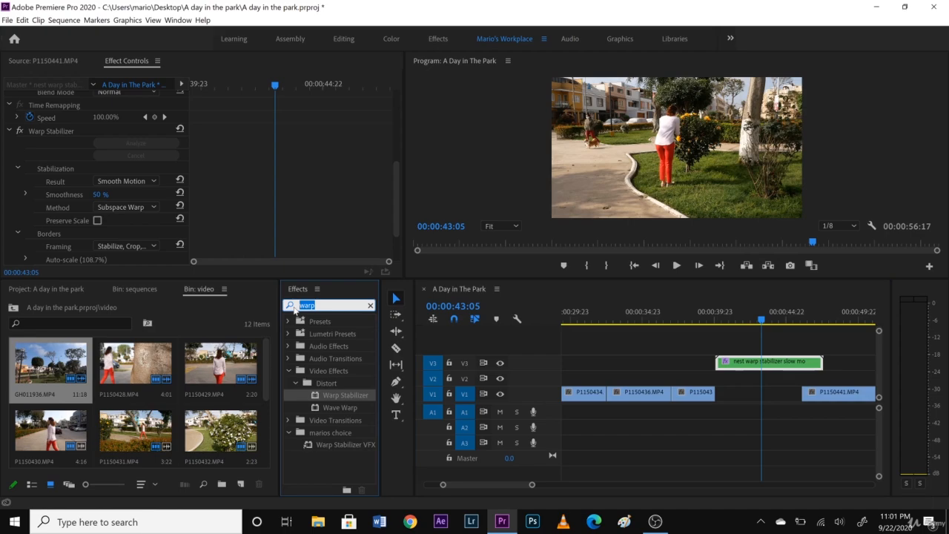
{"action": "key", "text": "BackSpace"}
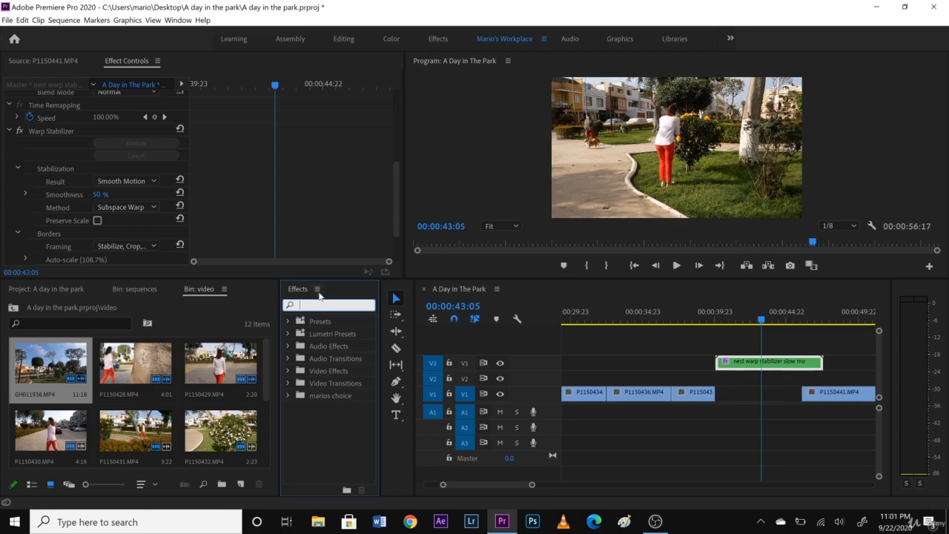
{"action": "left_click", "coordinate": [317, 290]}
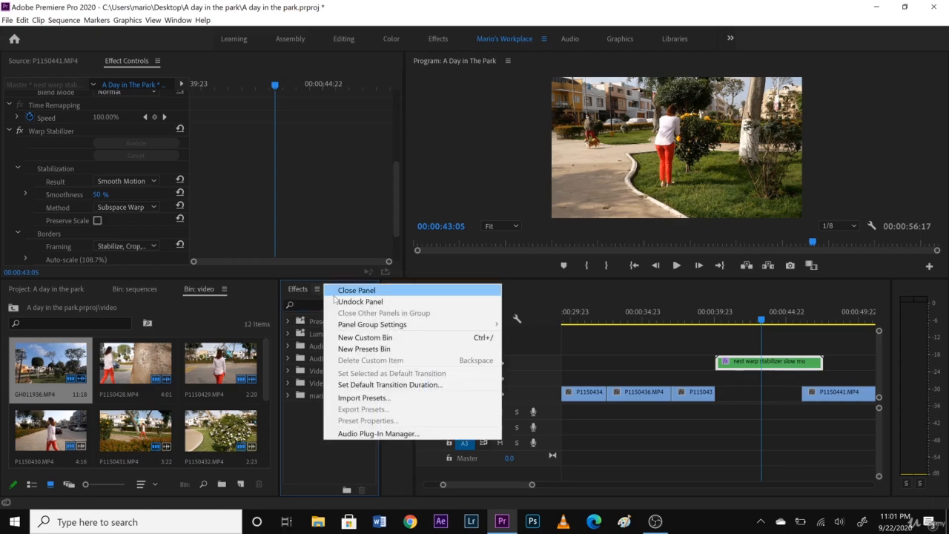
{"action": "left_click", "coordinate": [388, 338]}
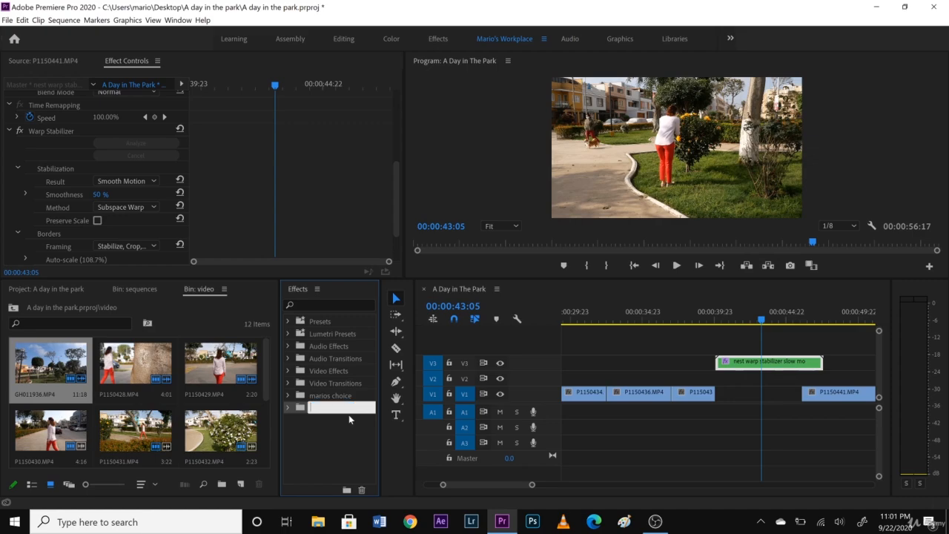
{"action": "left_click", "coordinate": [330, 430]}
Step: Delete the newly added custom bin from the effects list, keeping the "marios choice" bin
{"action": "left_click", "coordinate": [327, 409]}
{"action": "key", "text": "Delete"}
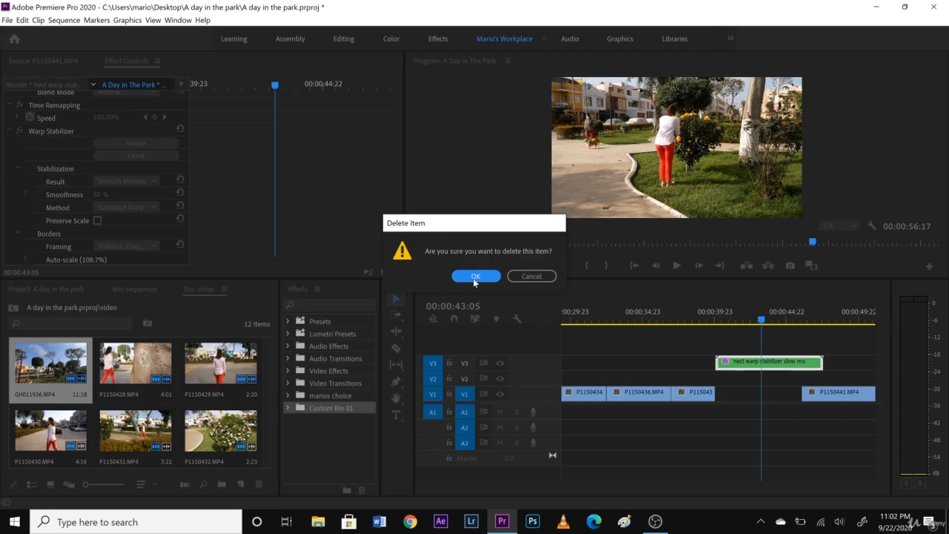
{"action": "left_click", "coordinate": [474, 279]}
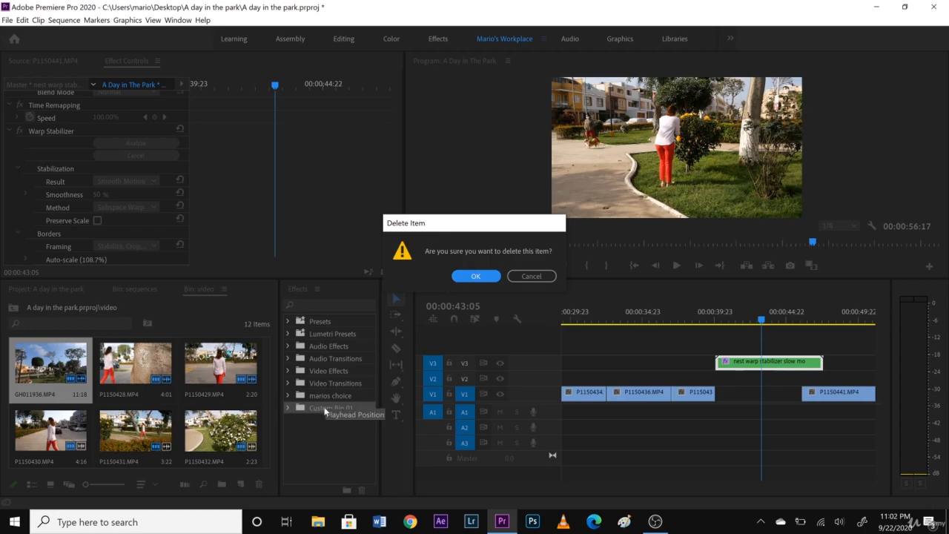
{"action": "left_click", "coordinate": [483, 277]}
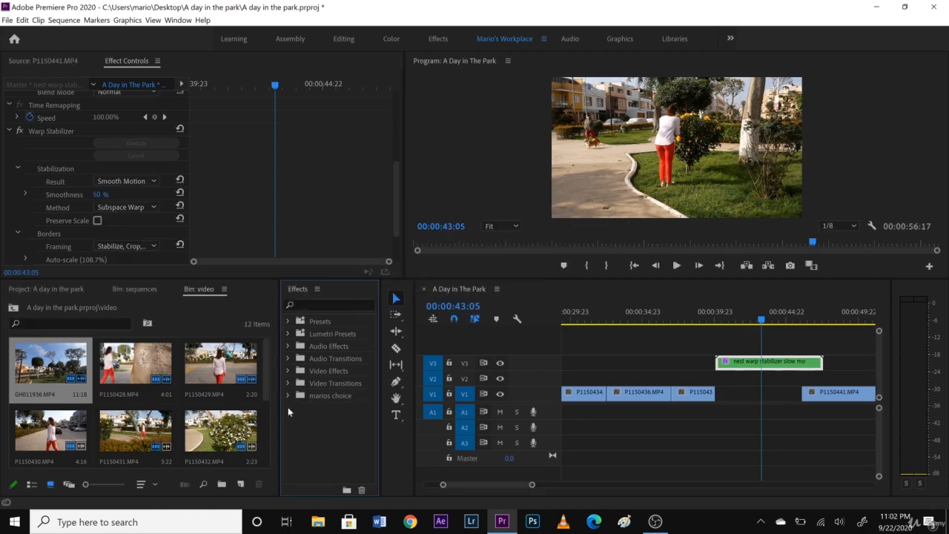
Step: Look through the "marios choice" bin and the Presets and Video Transitions folders in the effects list
{"action": "left_click", "coordinate": [287, 395]}
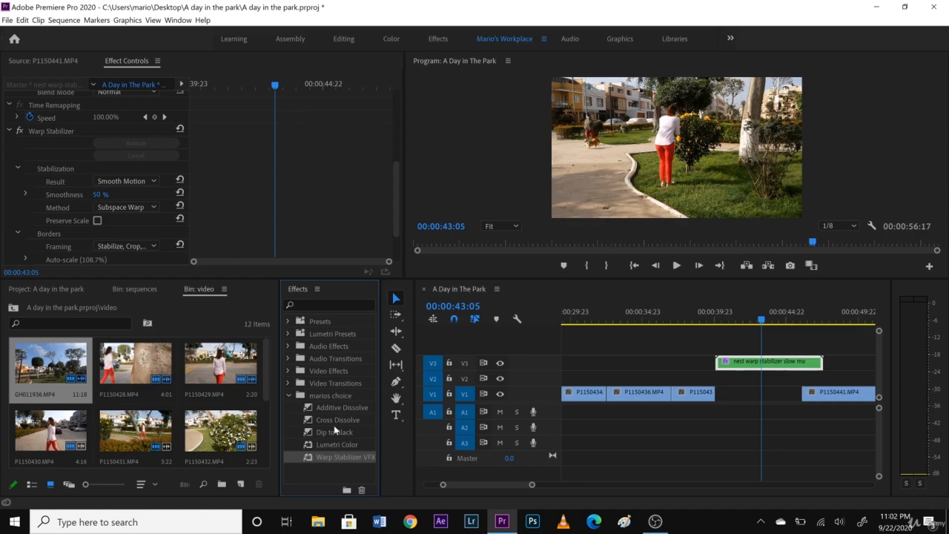
{"action": "left_click", "coordinate": [287, 321]}
{"action": "left_click", "coordinate": [287, 321]}
{"action": "left_click", "coordinate": [289, 383]}
{"action": "mouse_move", "coordinate": [371, 381]}
{"action": "left_mouse_down"}
{"action": "mouse_move", "coordinate": [372, 422]}
{"action": "mouse_move", "coordinate": [375, 369]}
{"action": "left_mouse_up"}
{"action": "left_click", "coordinate": [289, 382]}
Step: Expand Video Effects and its Blur & Sharpen folder, and select the Camera Blur effect
{"action": "left_click", "coordinate": [288, 371]}
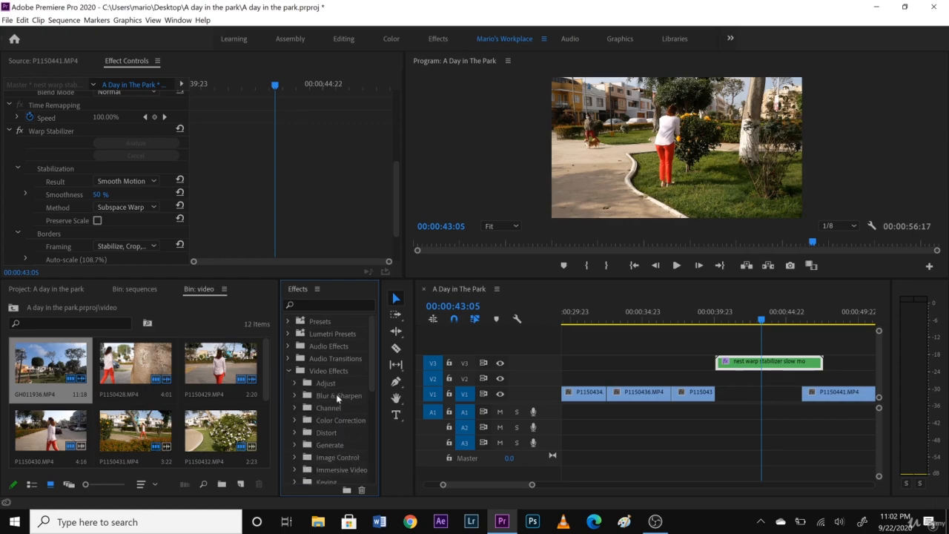
{"action": "left_click", "coordinate": [295, 394]}
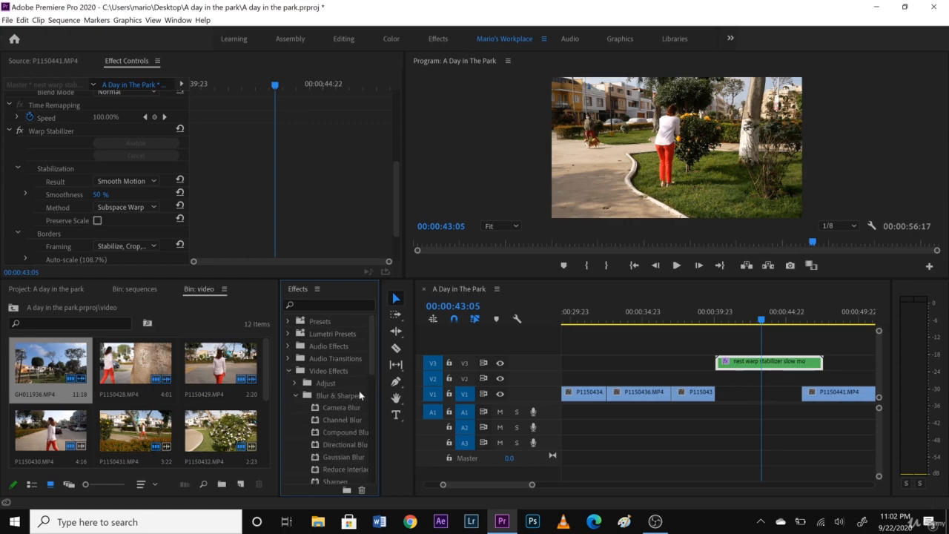
{"action": "left_click_drag", "start_coordinate": [370, 355], "coordinate": [373, 392]}
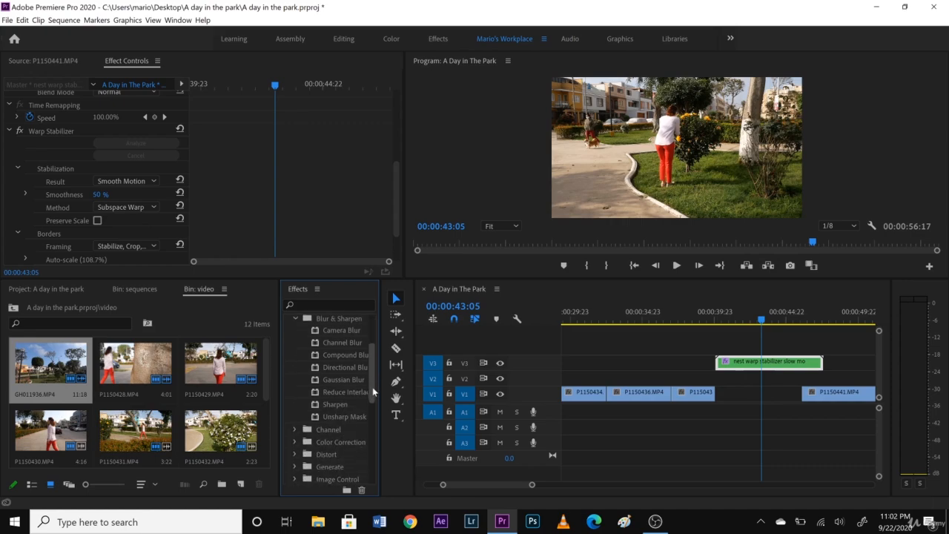
{"action": "left_click", "coordinate": [340, 333]}
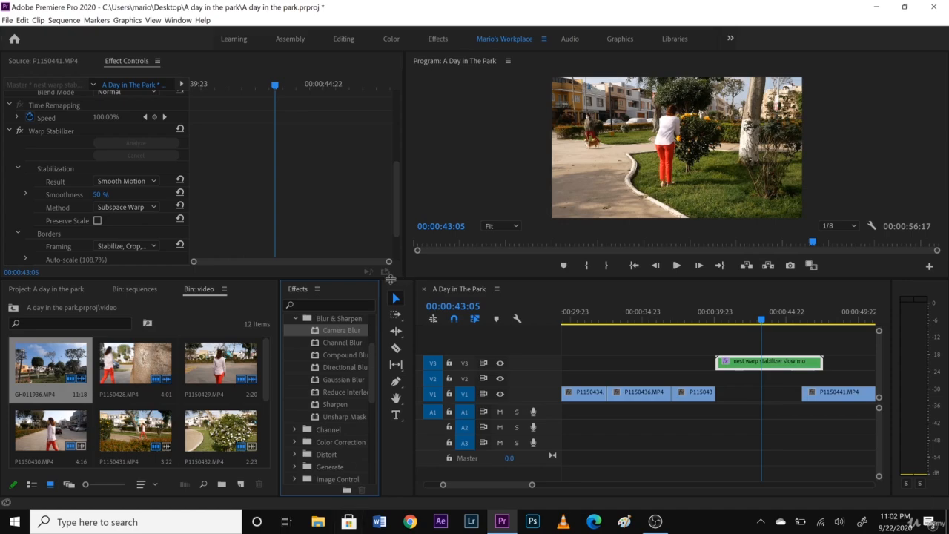
Step: Make the Effects panel taller and wider so Camera Blur and the "marios choice" bin fit in view together
{"action": "left_click_drag", "start_coordinate": [390, 279], "coordinate": [392, 162]}
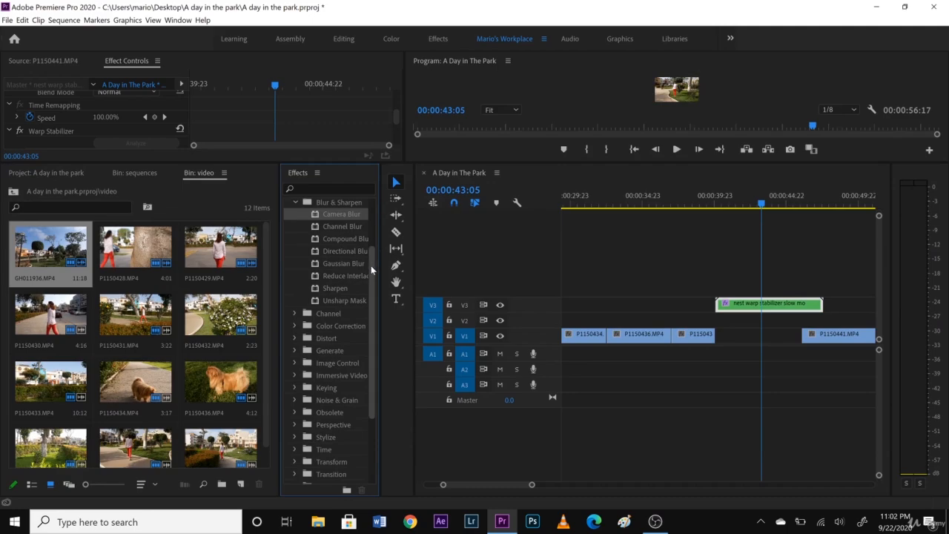
{"action": "left_click_drag", "start_coordinate": [370, 265], "coordinate": [370, 308]}
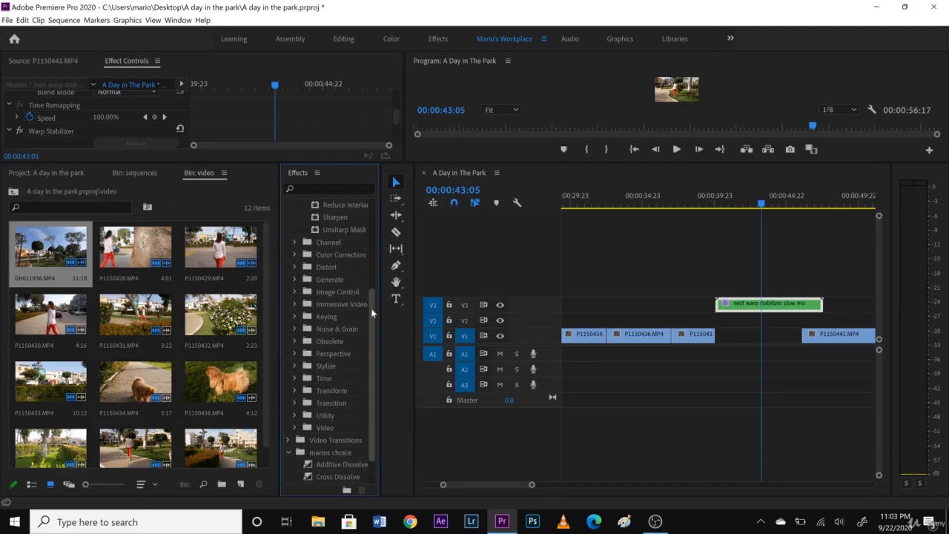
{"action": "left_click_drag", "start_coordinate": [278, 312], "coordinate": [201, 306]}
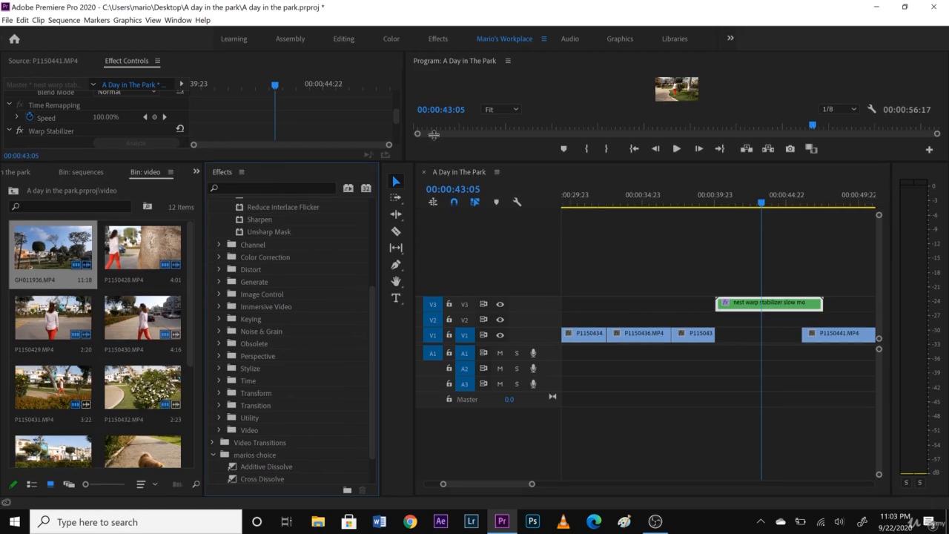
{"action": "left_click_drag", "start_coordinate": [432, 162], "coordinate": [436, 120]}
{"action": "left_click_drag", "start_coordinate": [372, 272], "coordinate": [371, 228]}
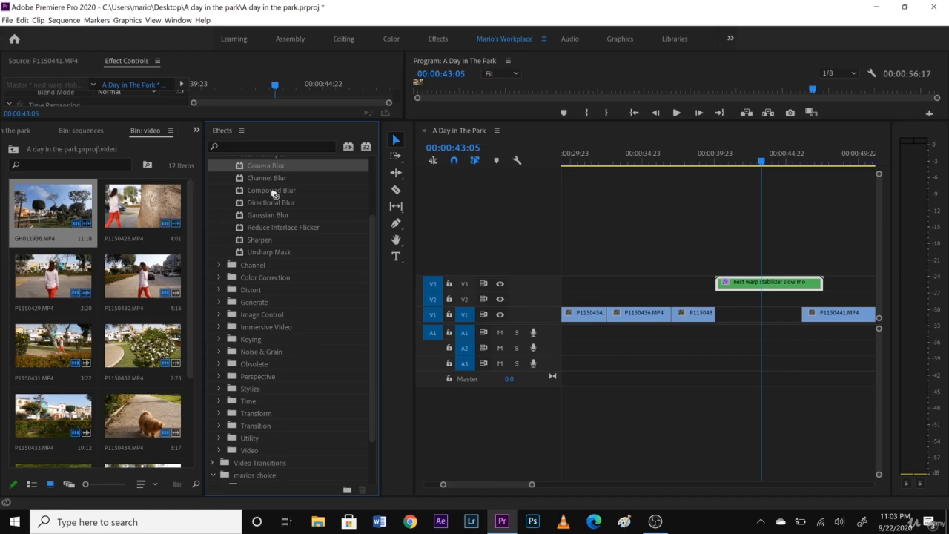
Step: Add Camera Blur to the "marios choice" bin and check the effects collected in it
{"action": "left_click", "coordinate": [251, 475]}
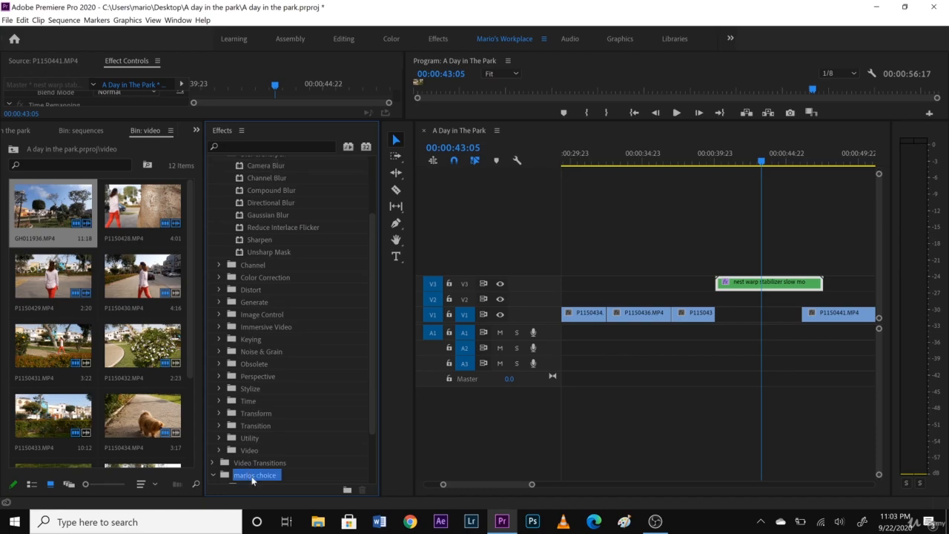
{"action": "left_click_drag", "start_coordinate": [371, 379], "coordinate": [373, 448]}
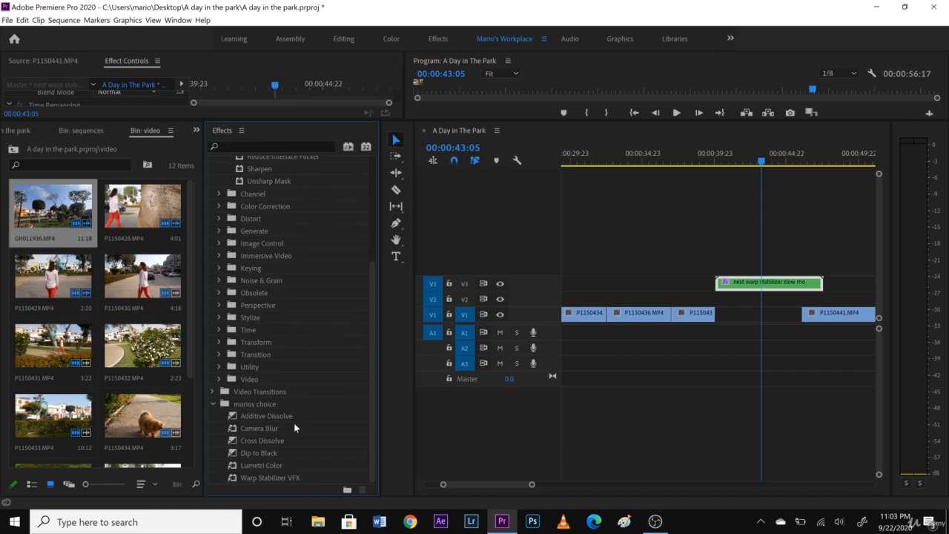
{"action": "left_click", "coordinate": [256, 404]}
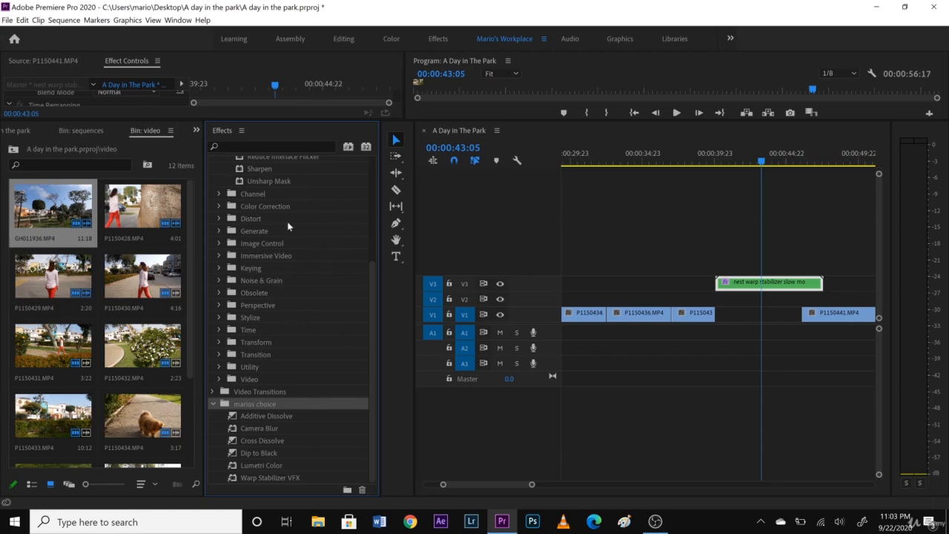
{"action": "left_click", "coordinate": [274, 457]}
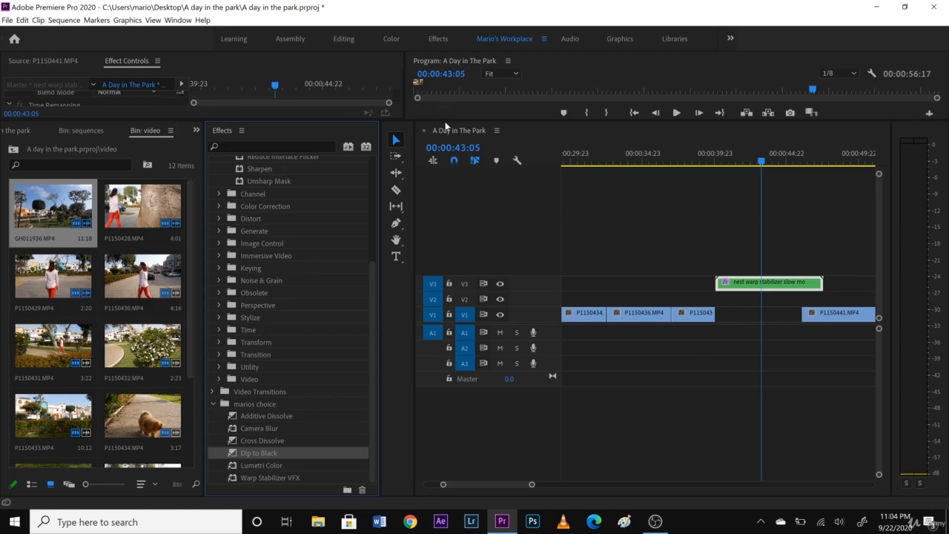
Step: Enlarge the Program monitor by shortening the panels below it, and narrow the Effects panel to widen the video bin
{"action": "left_click_drag", "start_coordinate": [445, 120], "coordinate": [442, 349]}
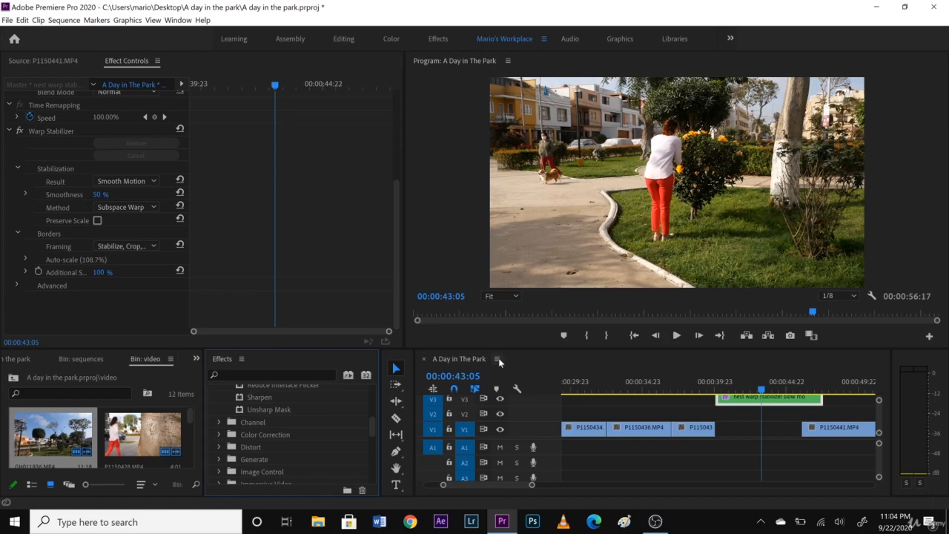
{"action": "left_click_drag", "start_coordinate": [512, 348], "coordinate": [512, 342]}
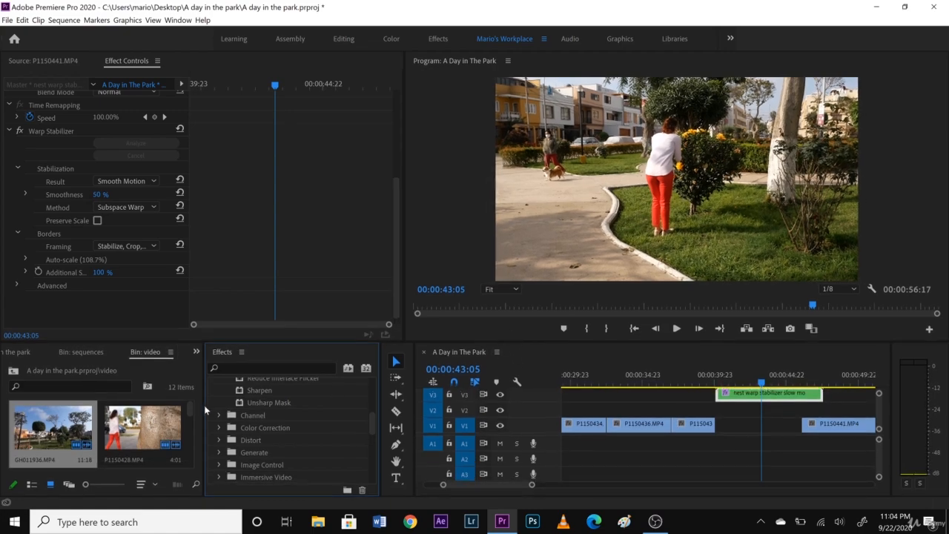
{"action": "left_click_drag", "start_coordinate": [201, 406], "coordinate": [284, 406]}
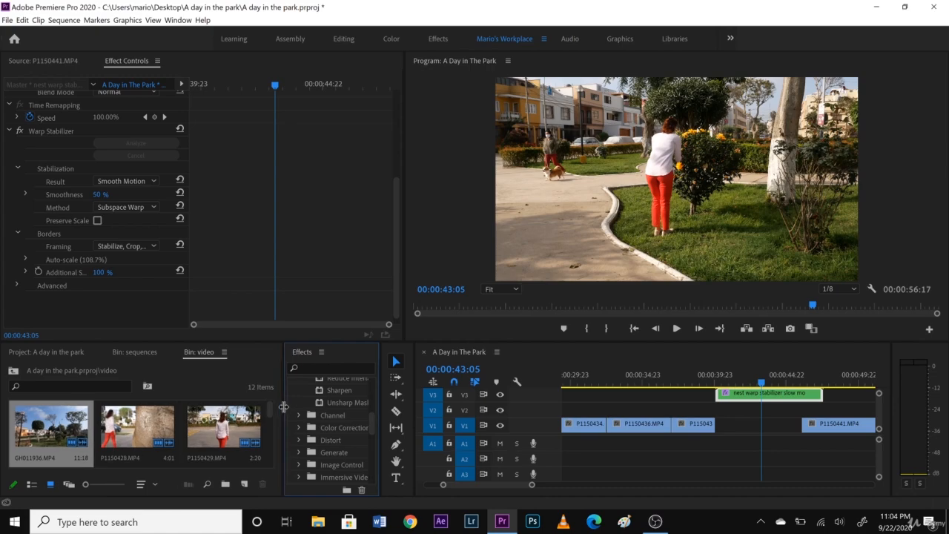